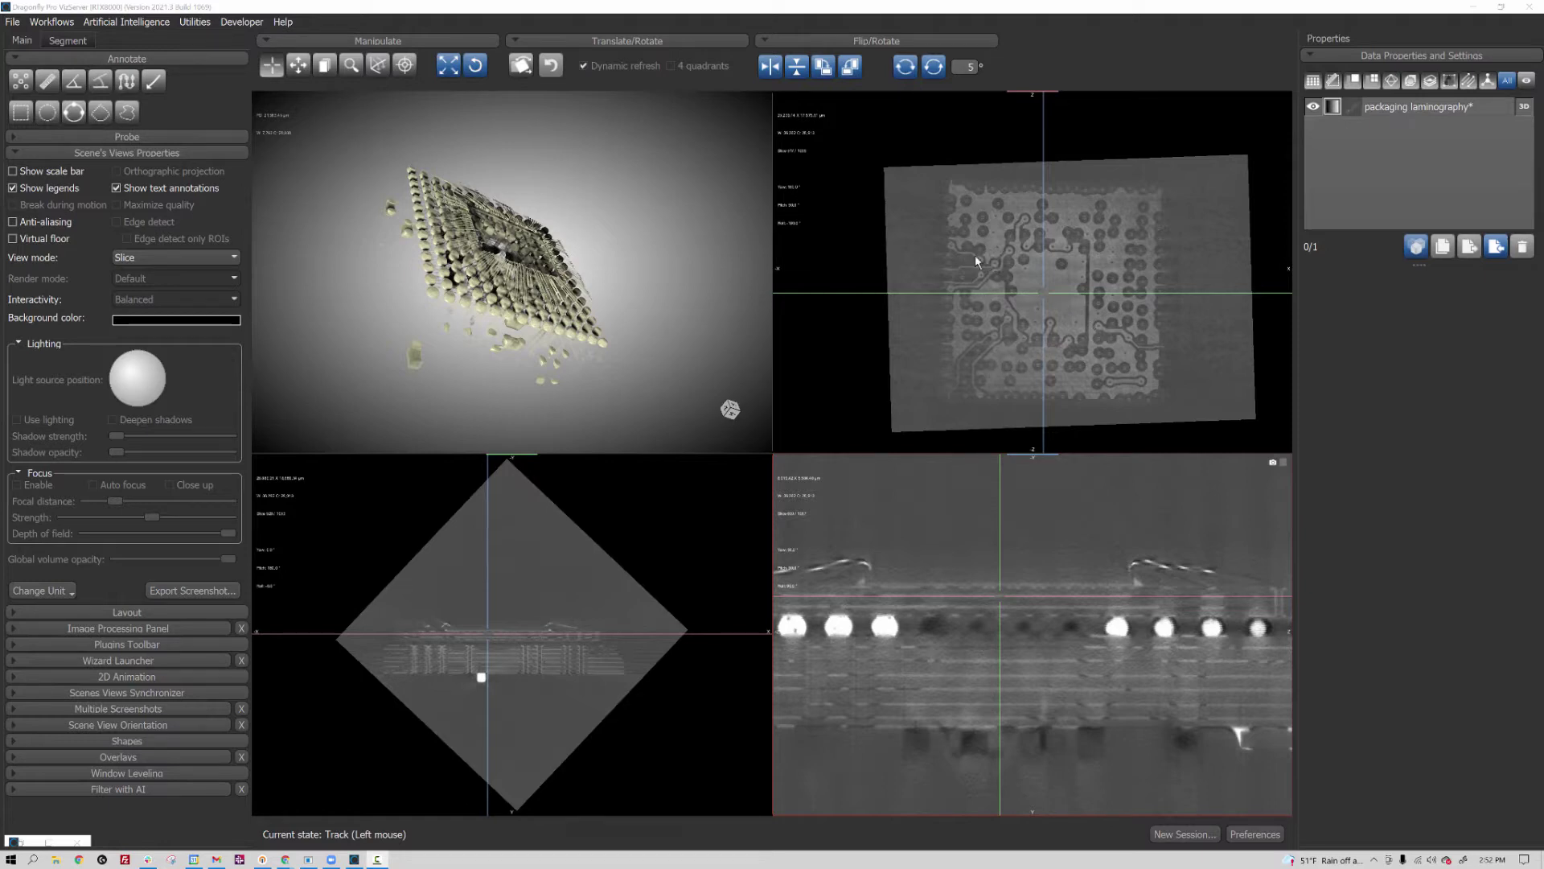
- Draw a rectangular region, Region2, around the whole board in the slice view
{"action": "scroll", "coordinate": [975, 258], "scroll_direction": "up", "scroll_amount": 3}
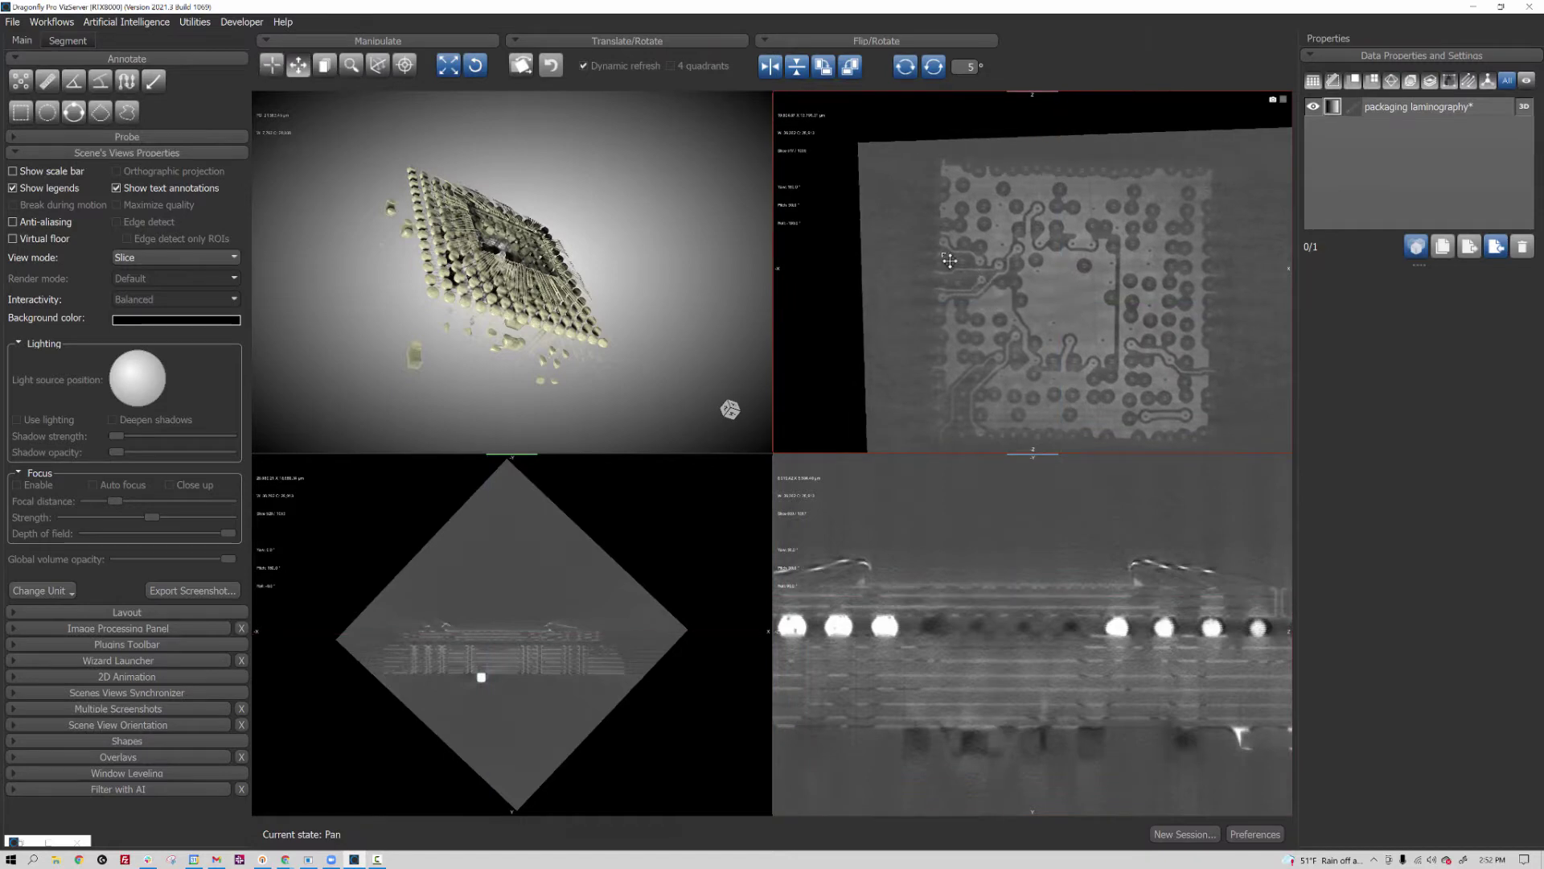
{"action": "middle_click_drag", "start_coordinate": [949, 260], "coordinate": [891, 226]}
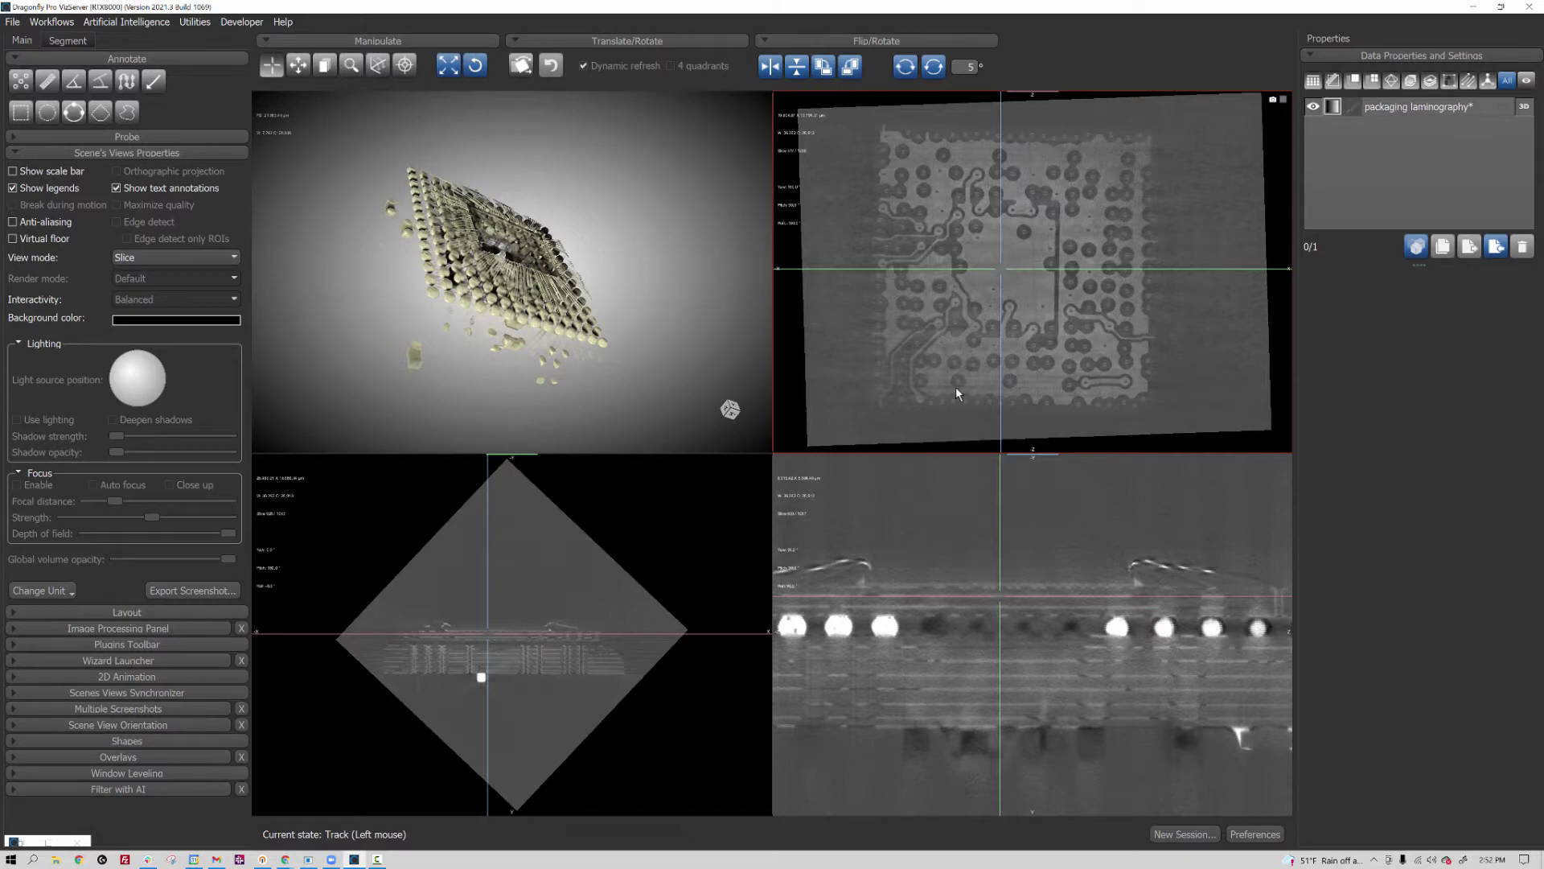
{"action": "right_click_drag", "start_coordinate": [956, 389], "coordinate": [957, 360]}
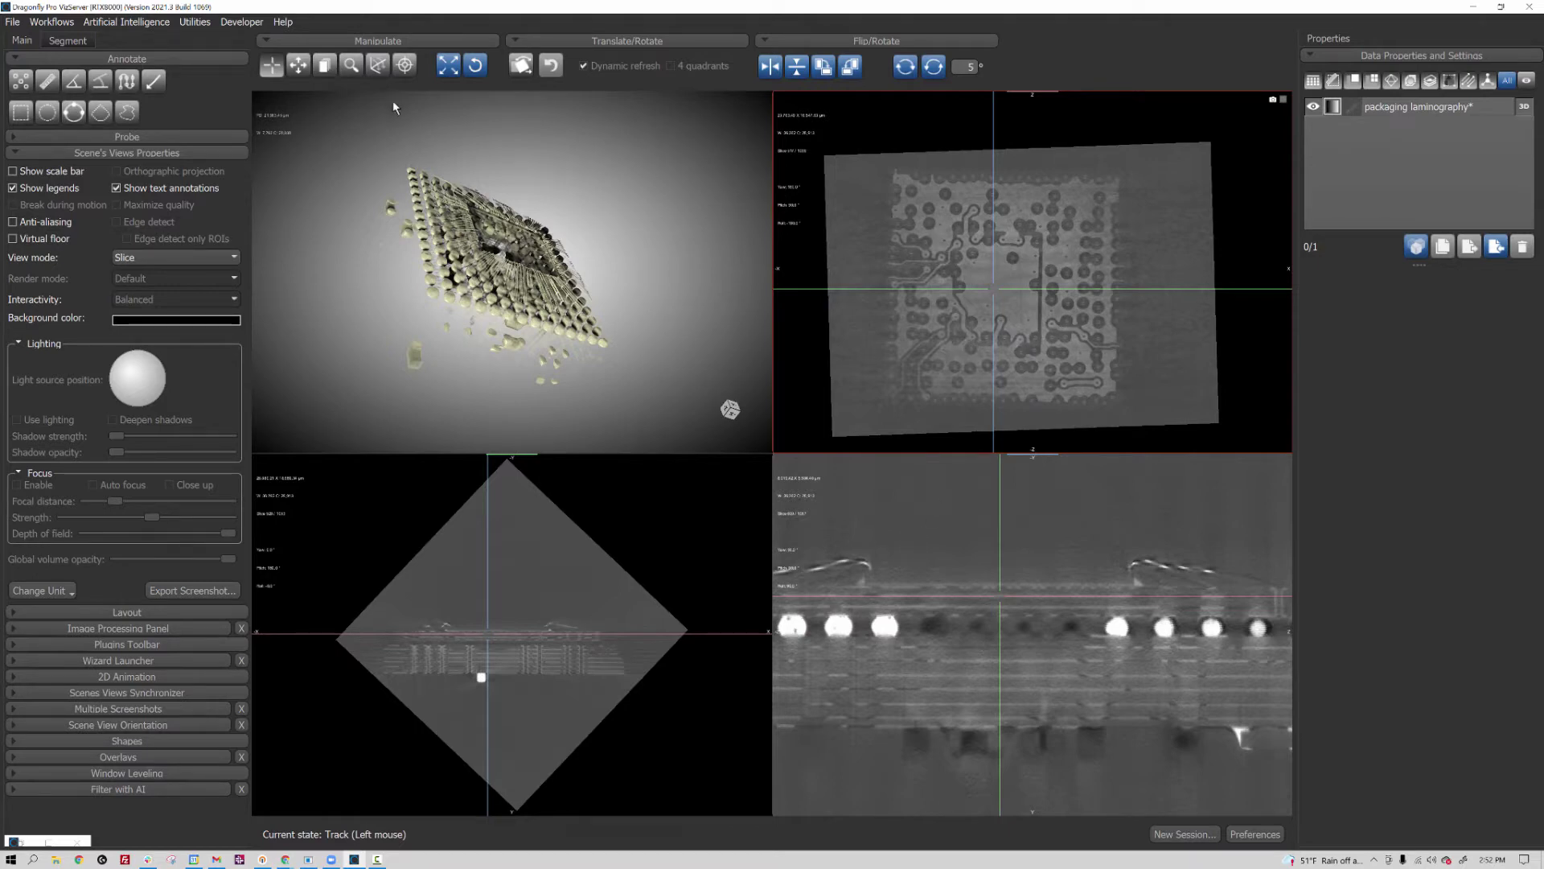
{"action": "left_click", "coordinate": [21, 112]}
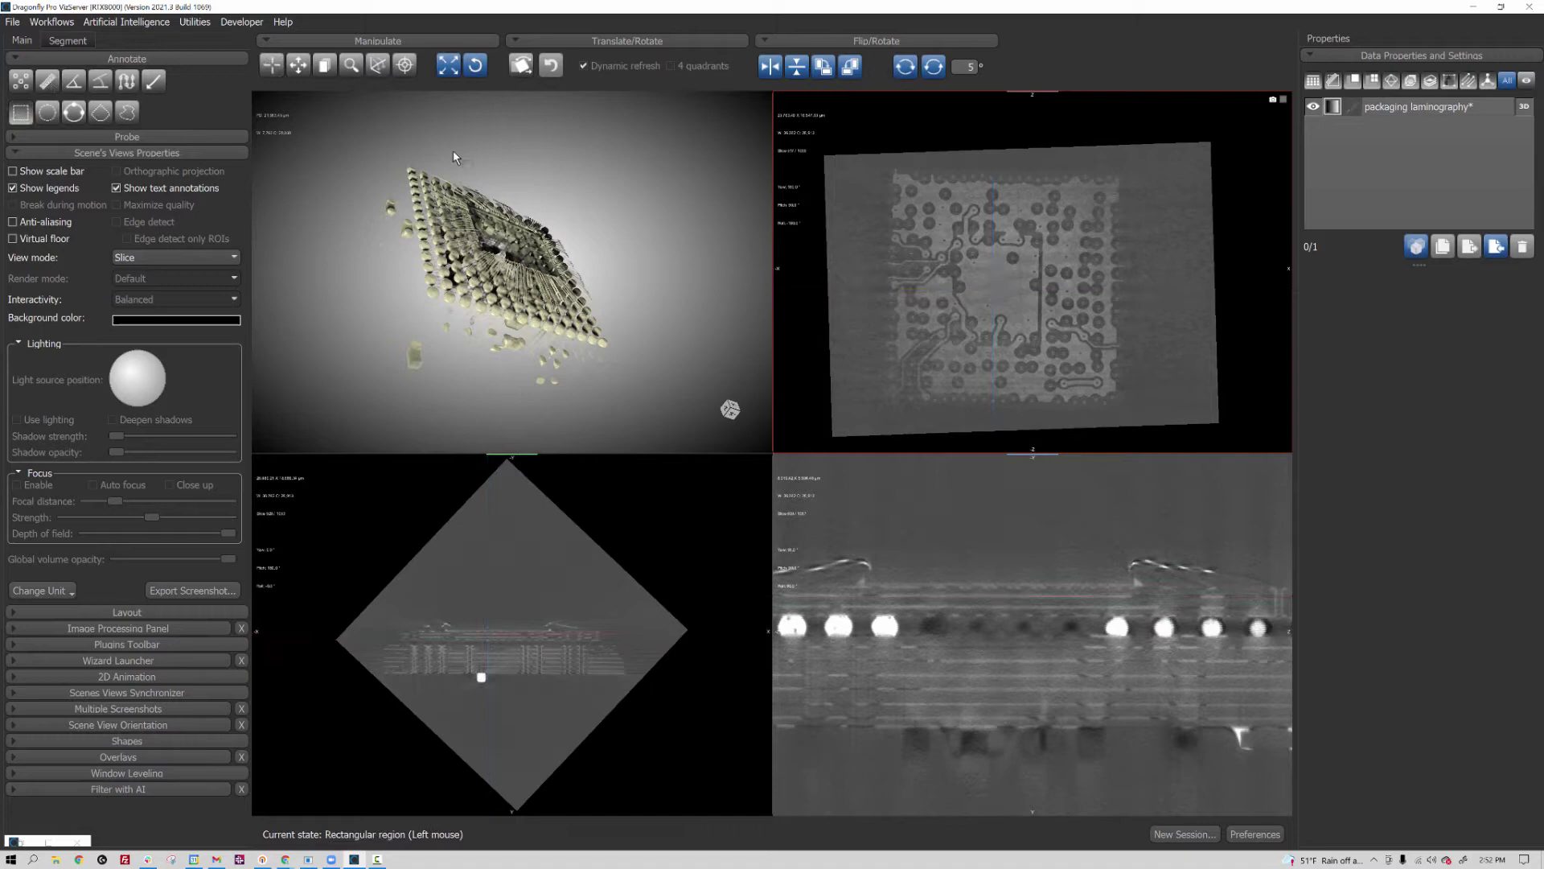
{"action": "mouse_move", "coordinate": [878, 165]}
{"action": "left_mouse_down"}
{"action": "mouse_move", "coordinate": [925, 345]}
{"action": "mouse_move", "coordinate": [1132, 410]}
{"action": "left_mouse_up"}
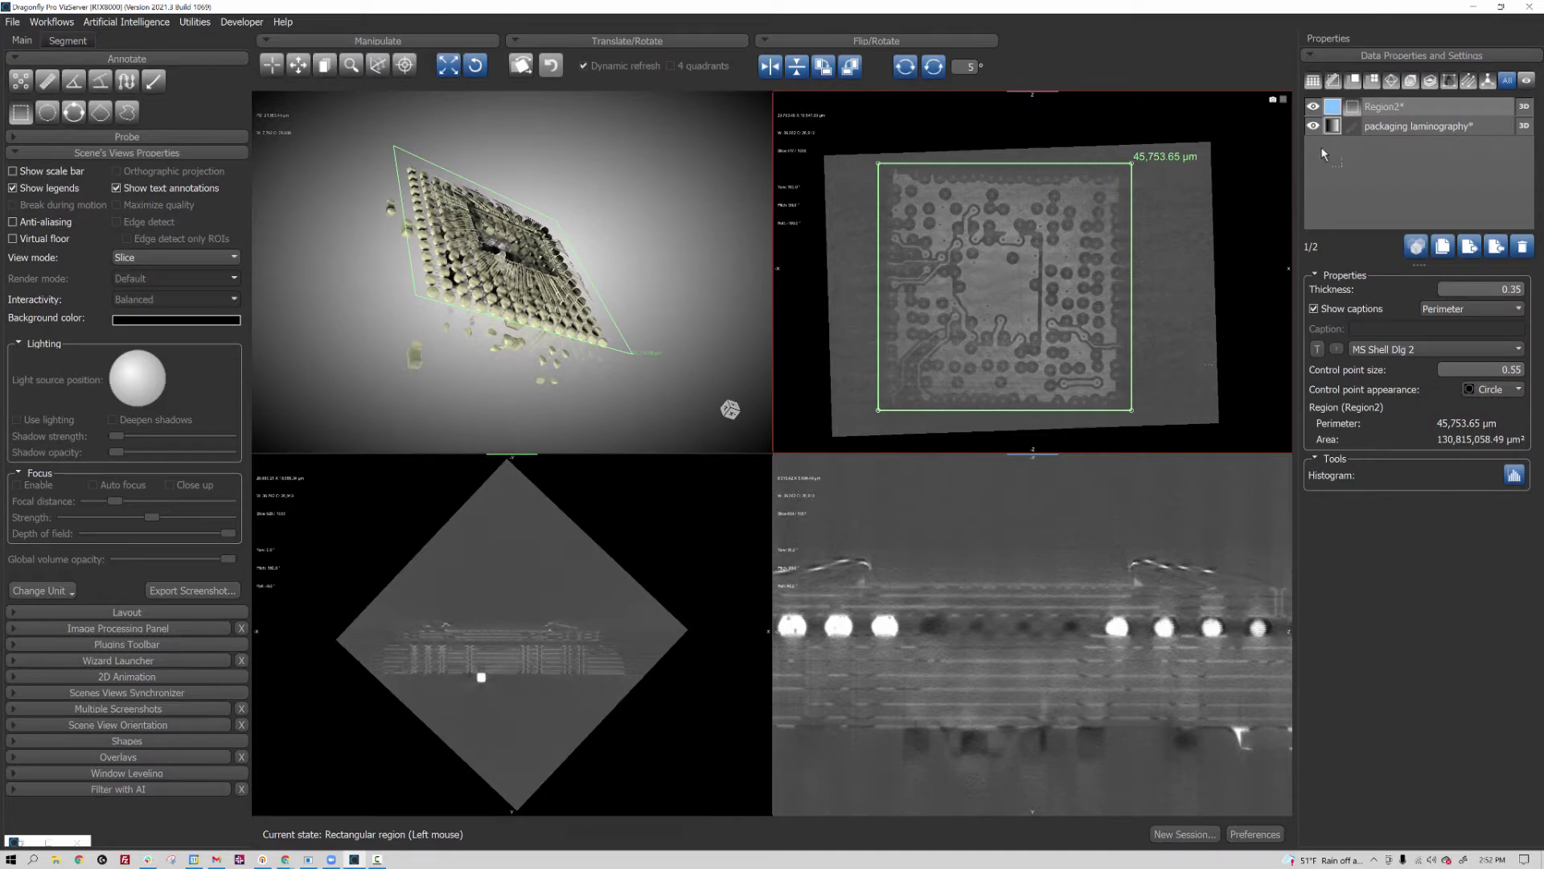
- Convert Region2 into a radial basis function surface and hide Region2
{"action": "left_click", "coordinate": [1382, 108]}
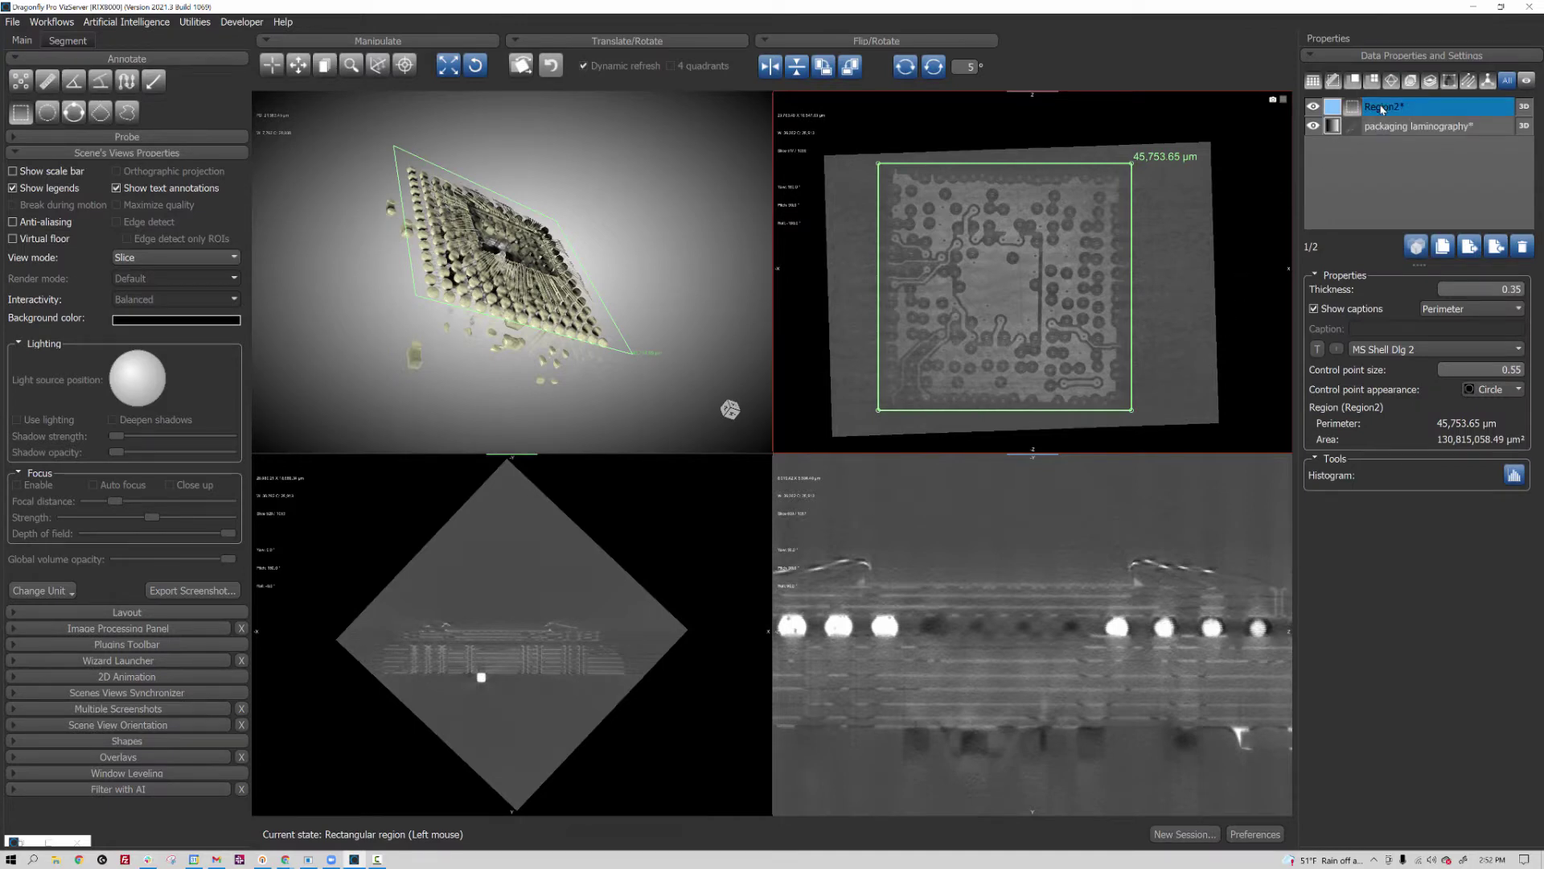
{"action": "right_click", "coordinate": [1382, 108]}
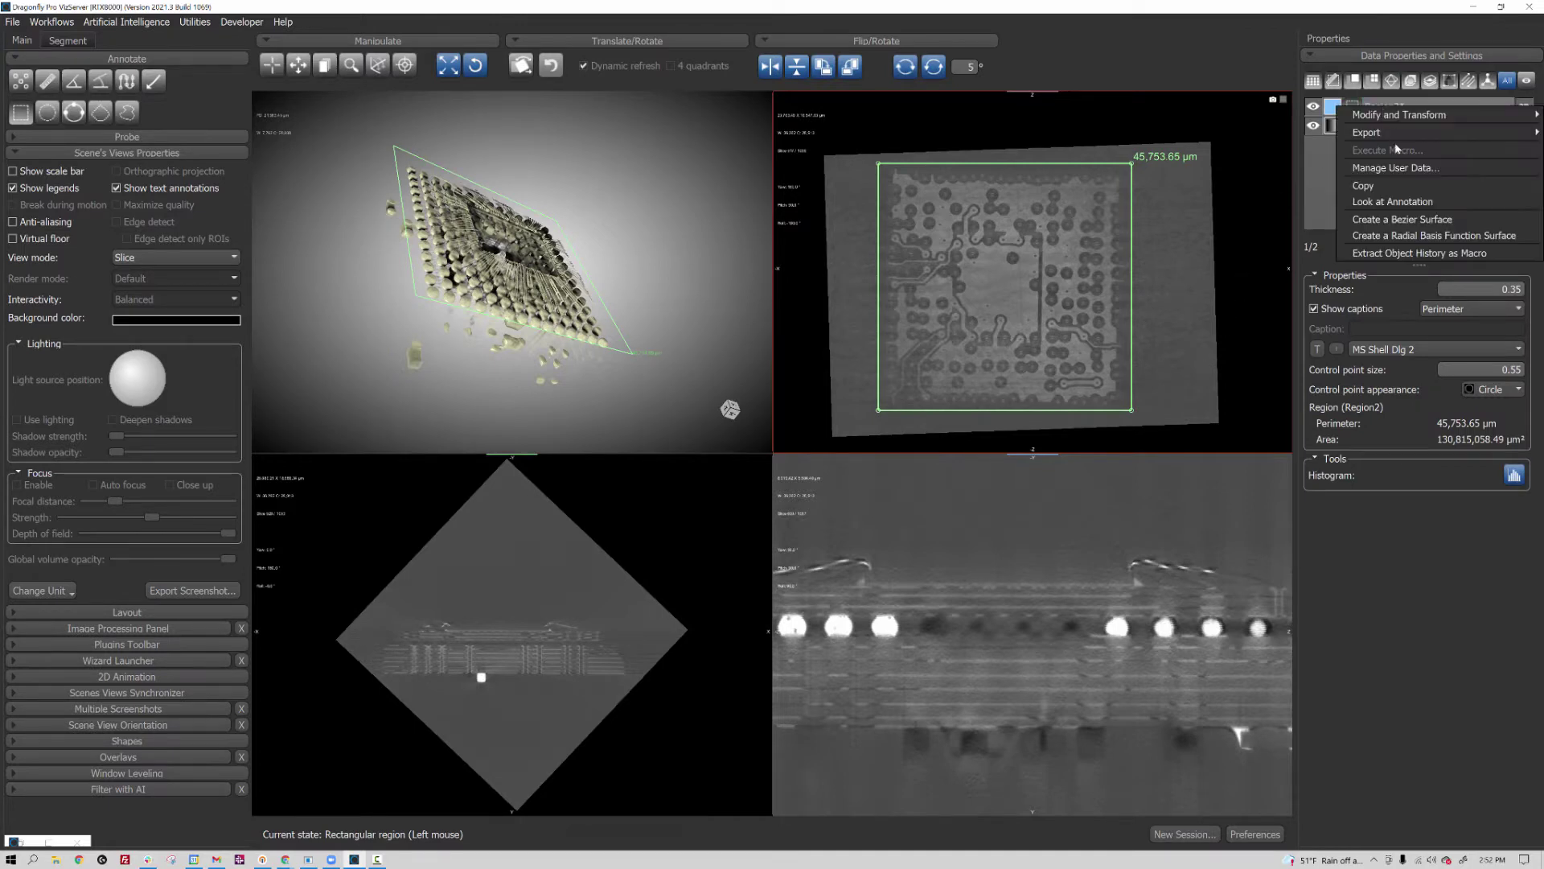
{"action": "left_click", "coordinate": [1394, 235]}
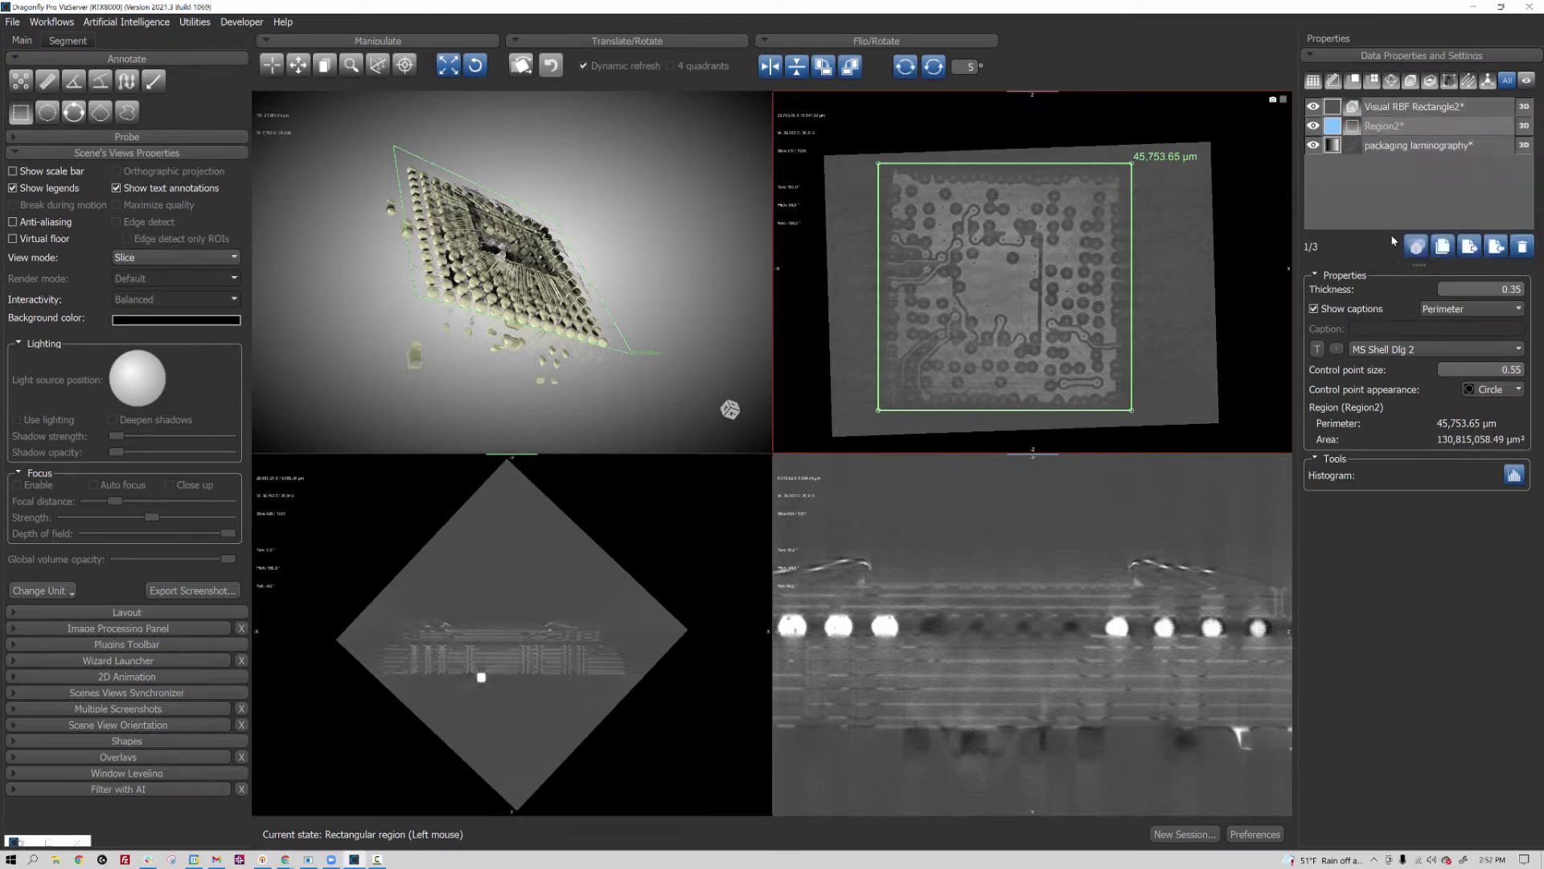
{"action": "left_click", "coordinate": [1313, 126]}
{"action": "left_click", "coordinate": [1408, 106]}
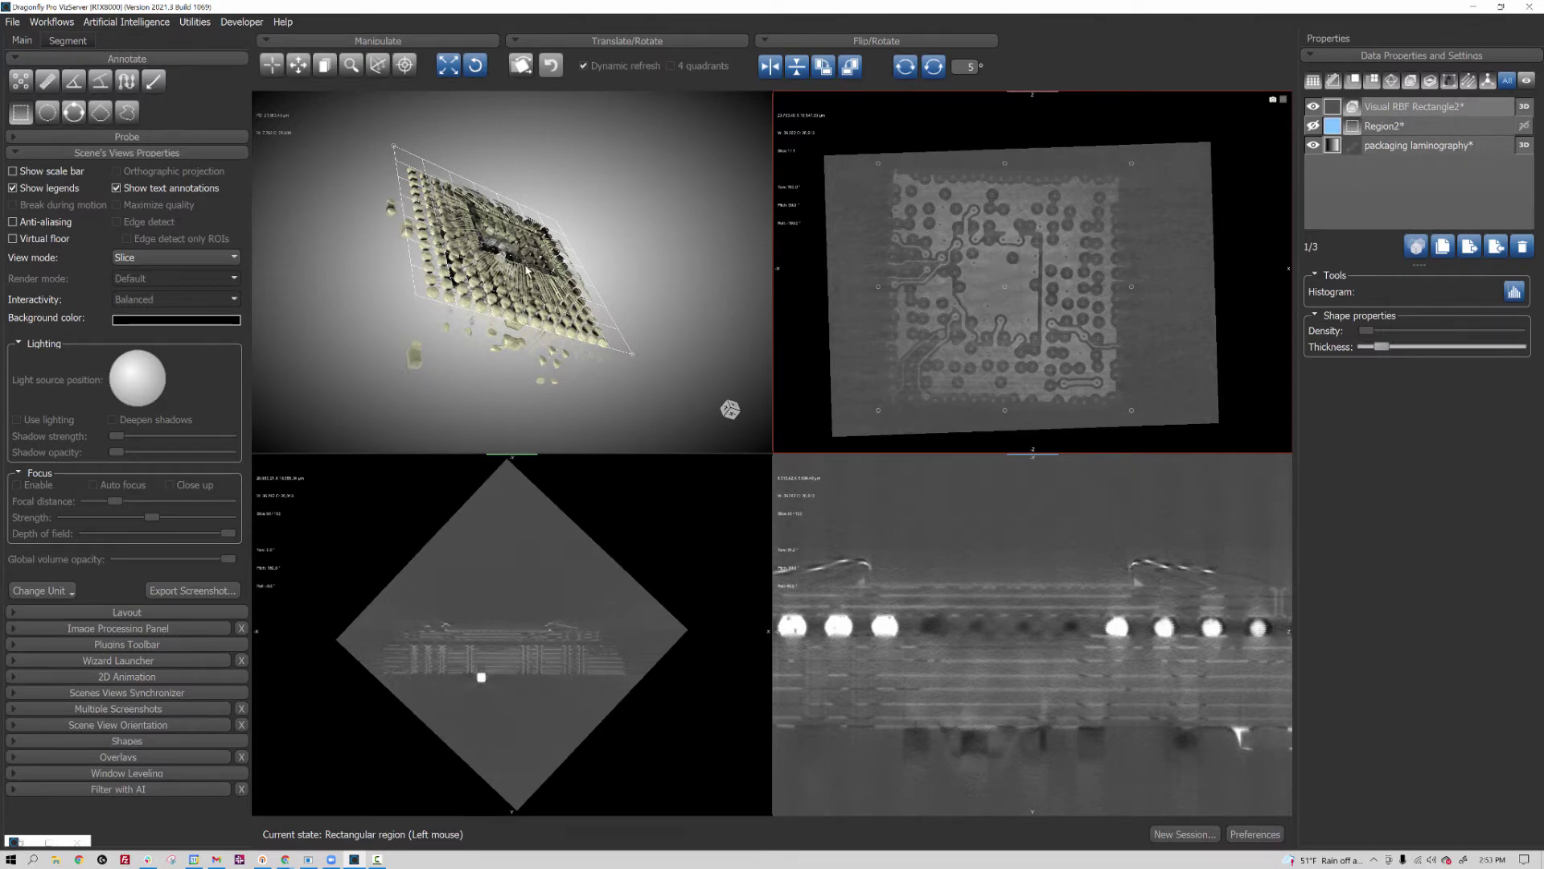
- Show Visual RBF Rectangle2 in Non planar 2D view mode, flipped horizontally, in Track mode
{"action": "left_click", "coordinate": [1458, 107]}
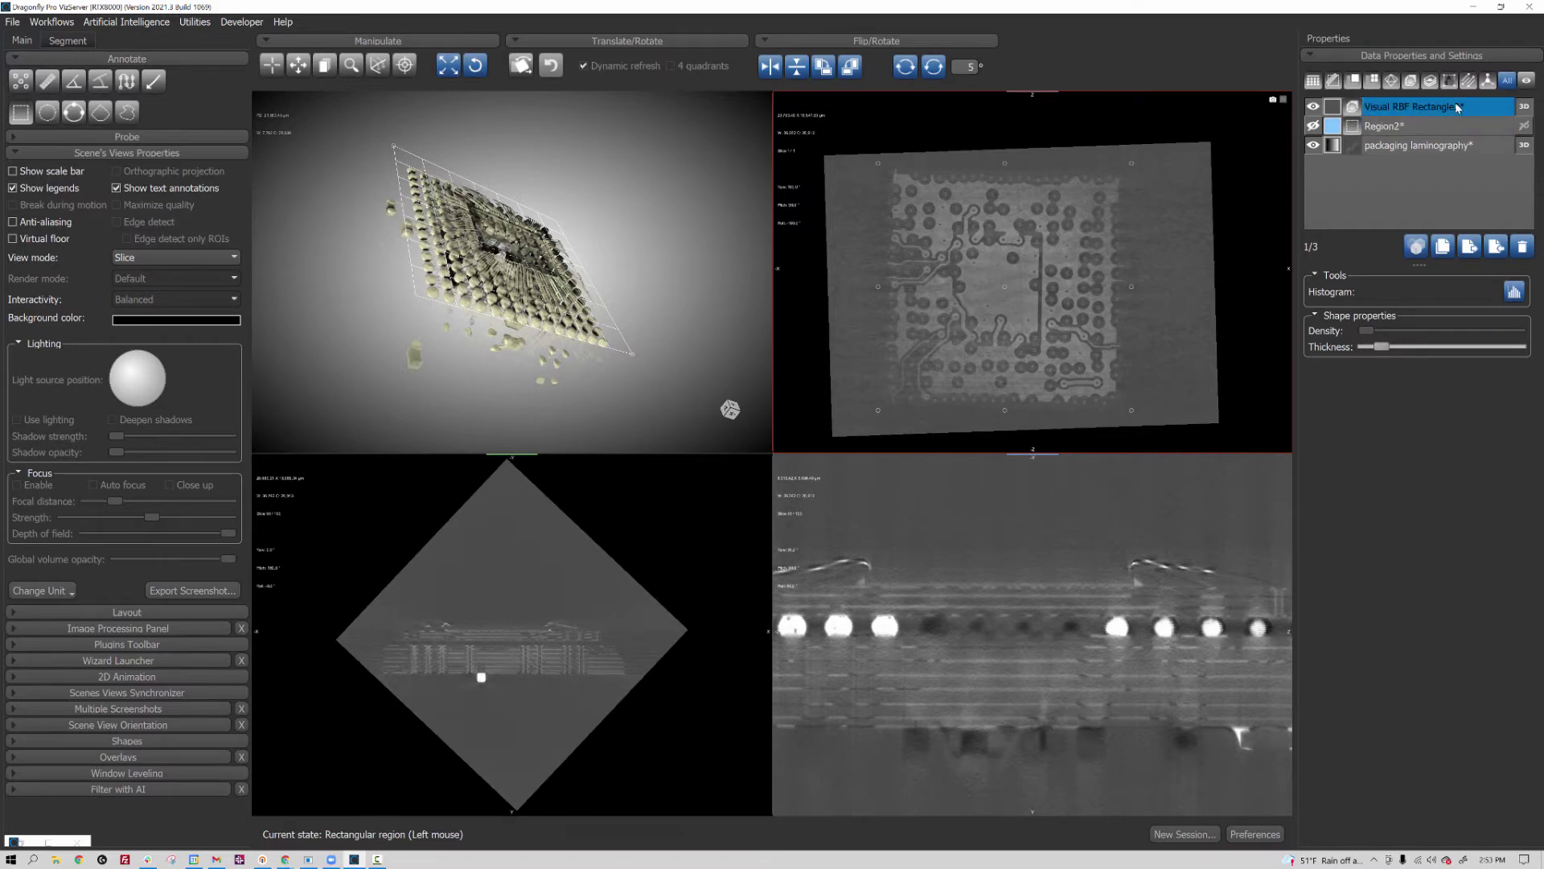
{"action": "left_click", "coordinate": [272, 66]}
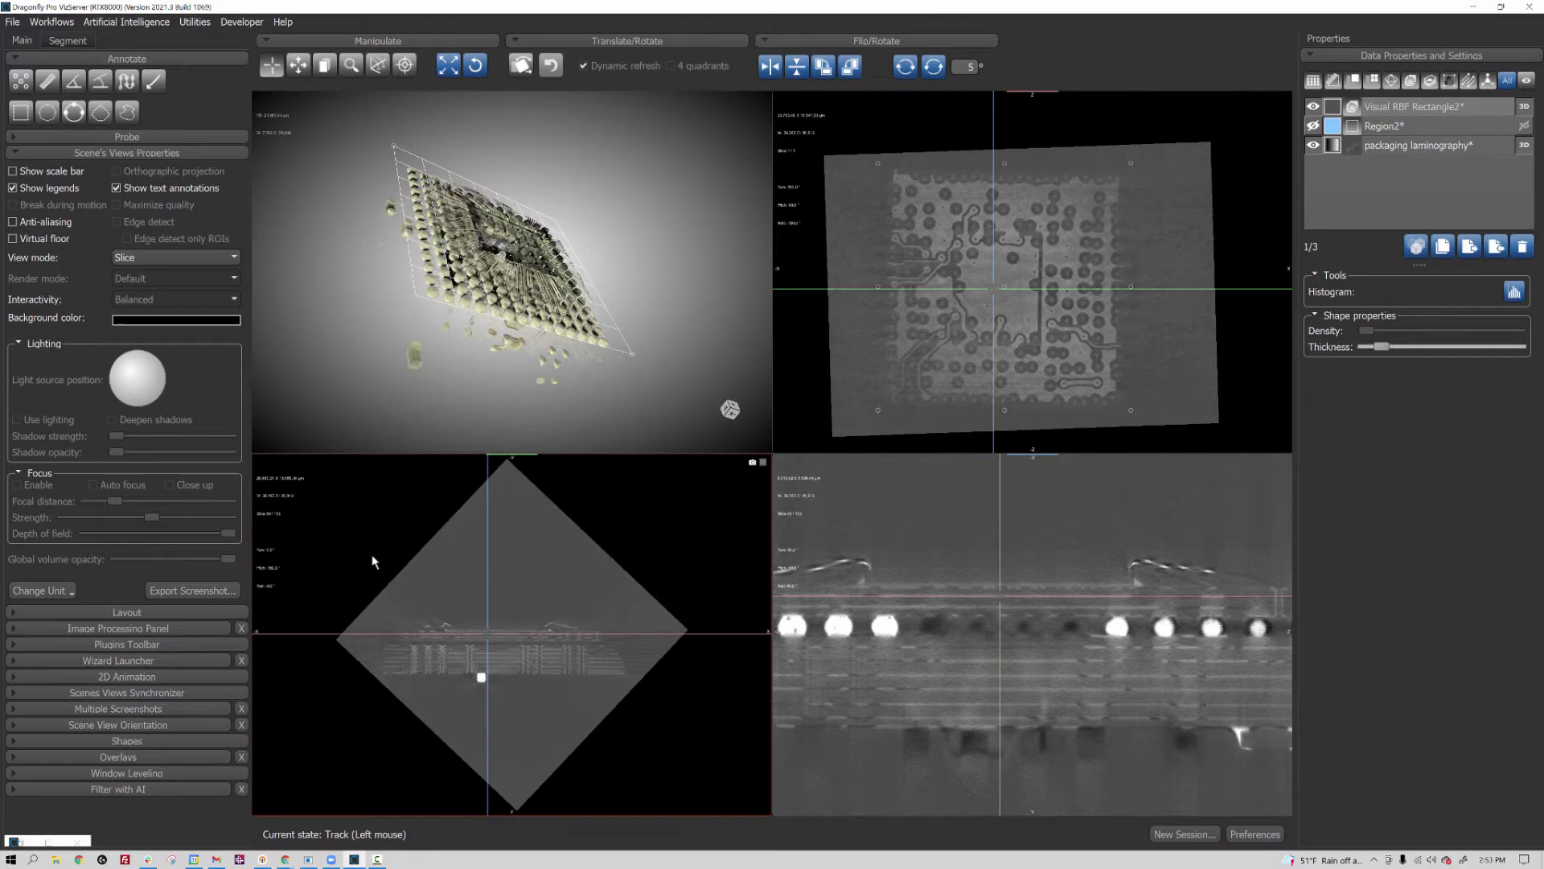
{"action": "left_click", "coordinate": [125, 258]}
{"action": "left_click", "coordinate": [155, 333]}
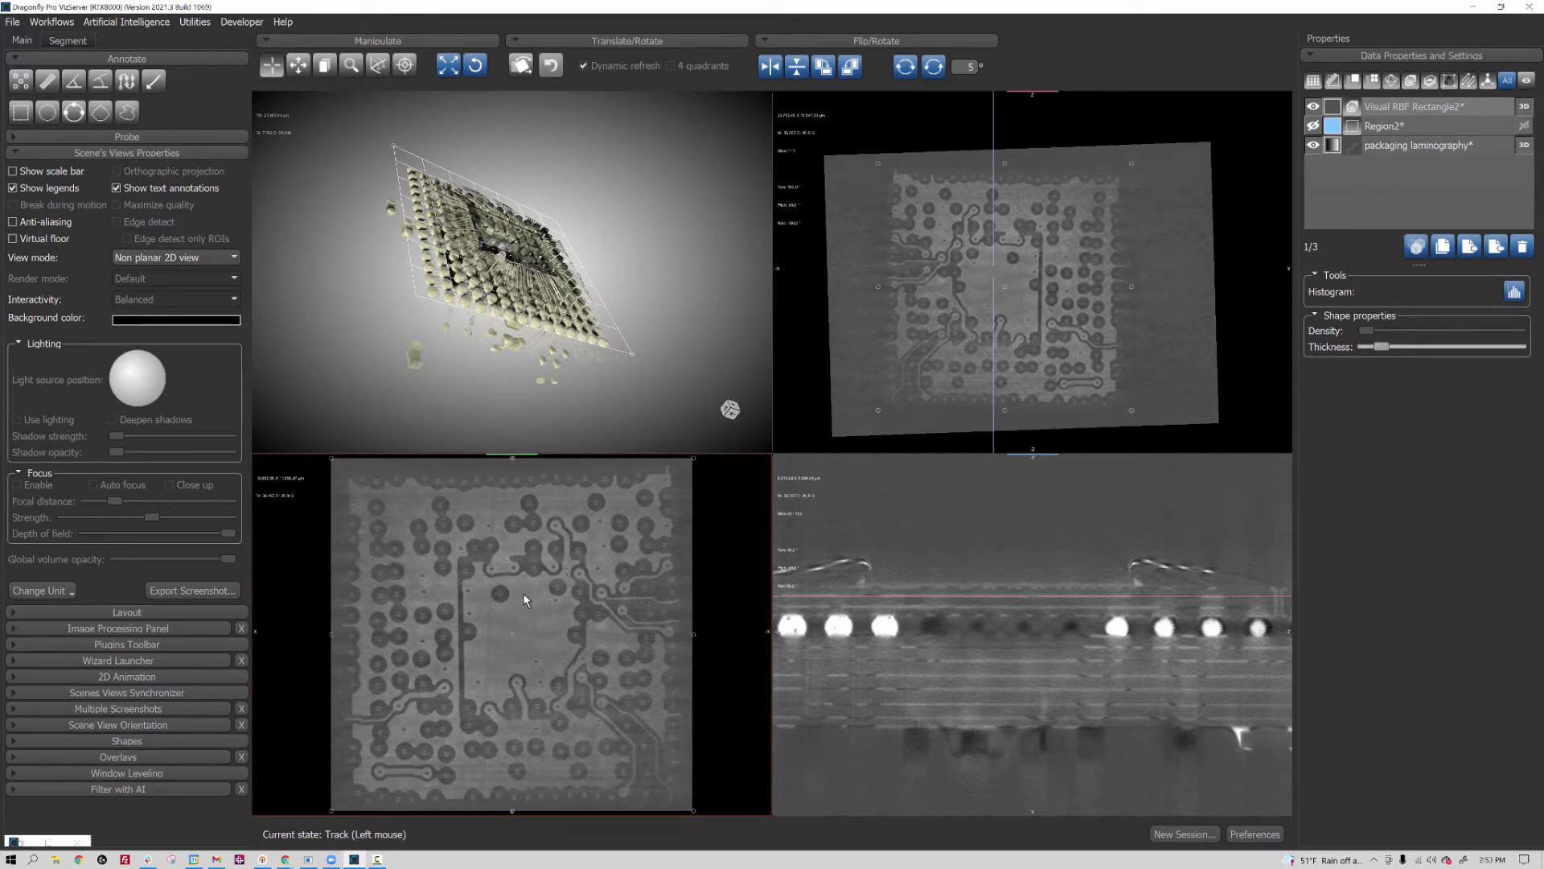
{"action": "left_click", "coordinate": [770, 66]}
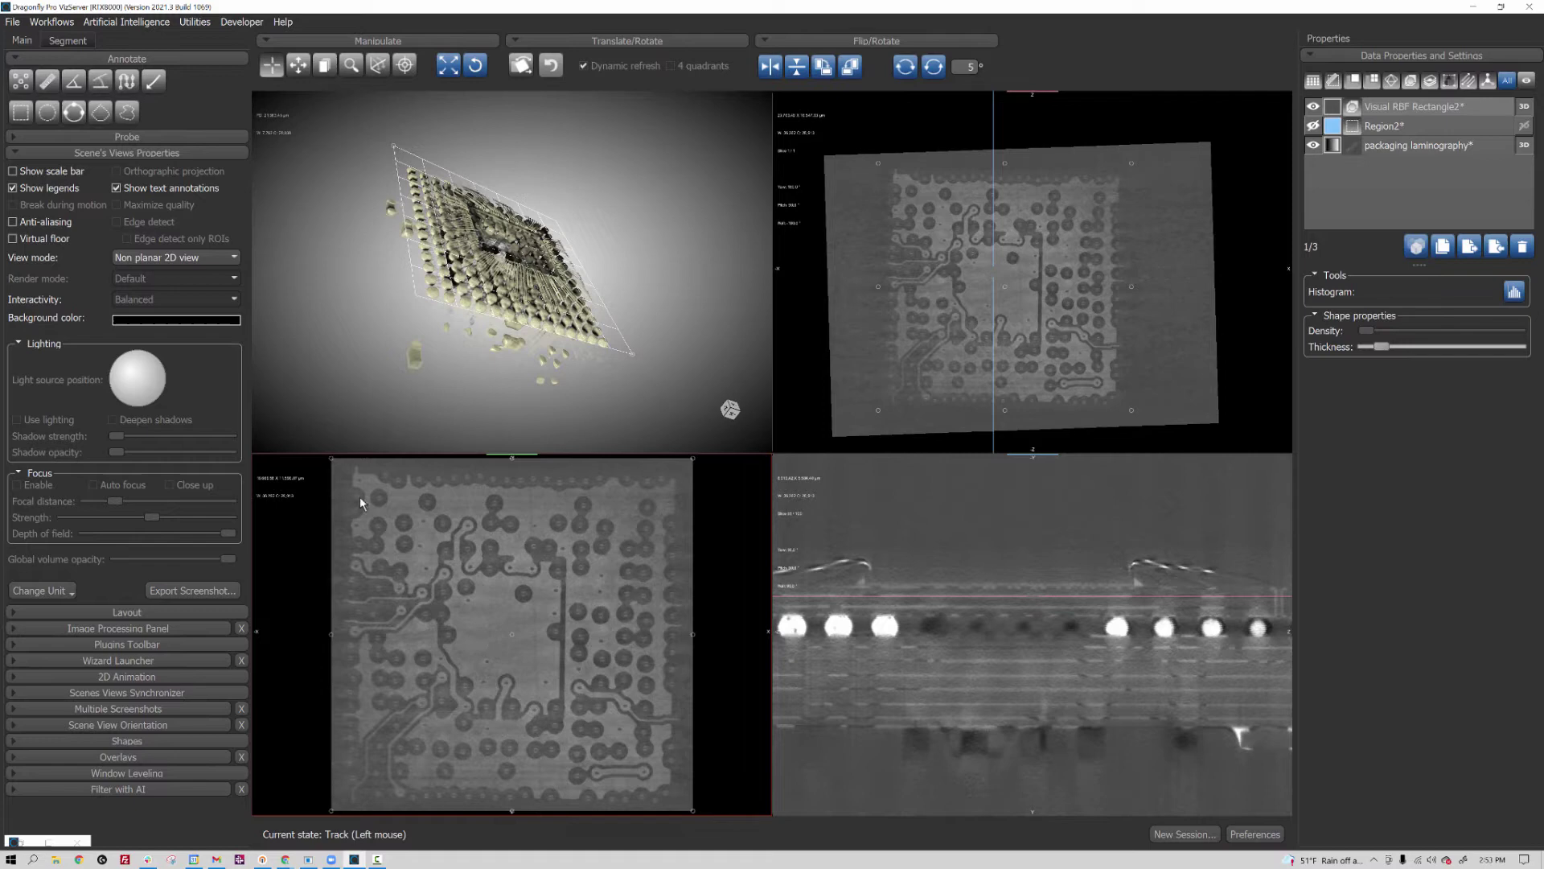
- Ctrl-drag the RBF surface's left-edge and bottom-left control points to match the board's warp
{"action": "scroll", "coordinate": [431, 570], "scroll_direction": "down", "scroll_amount": 2}
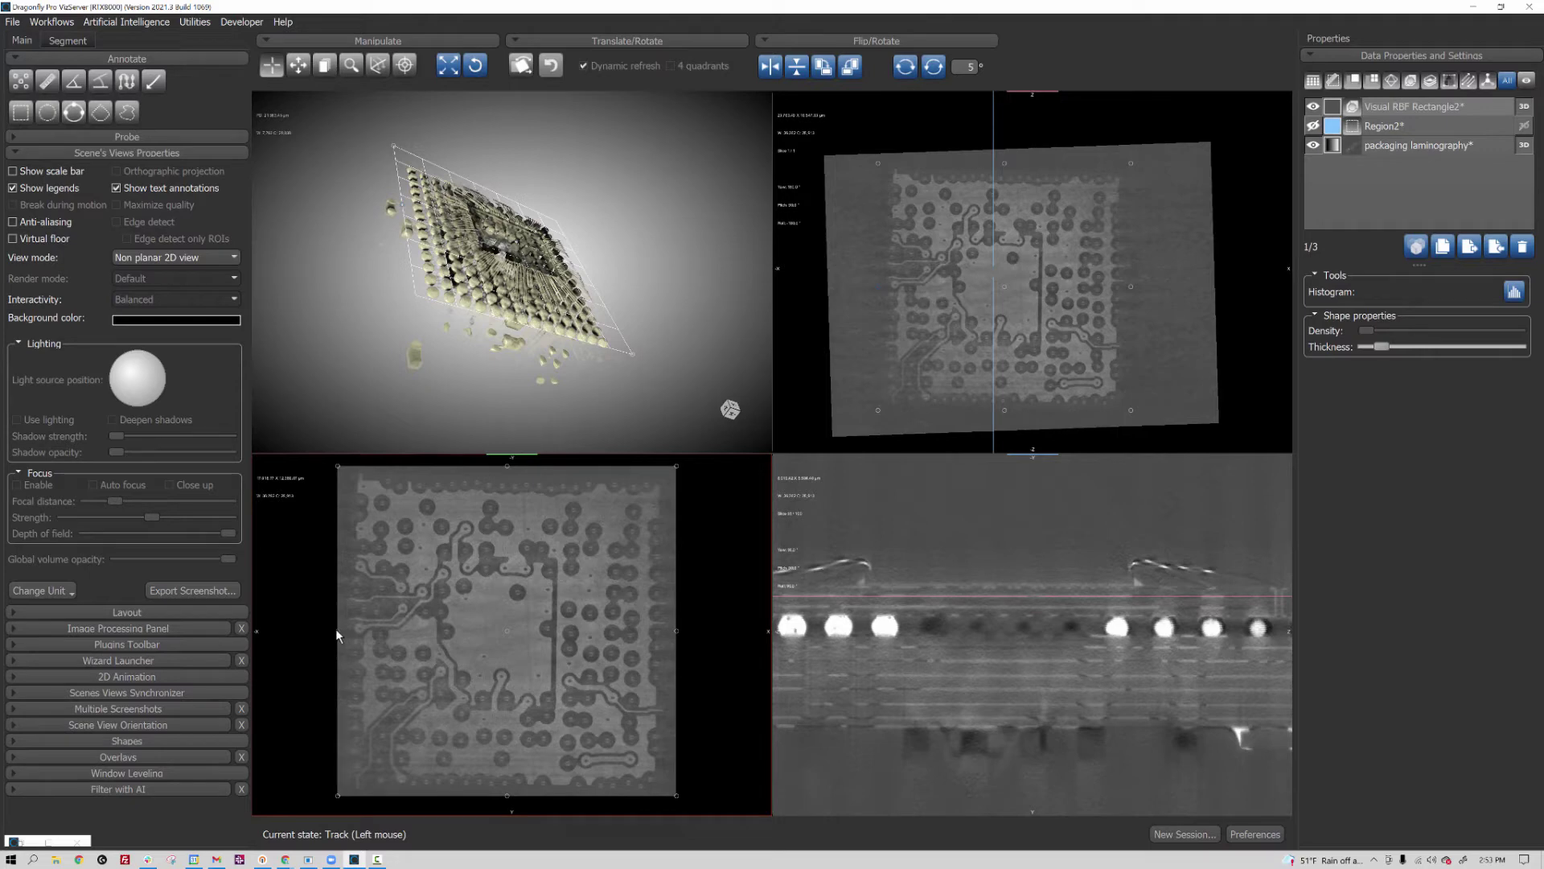
{"action": "key", "text": "ctrl"}
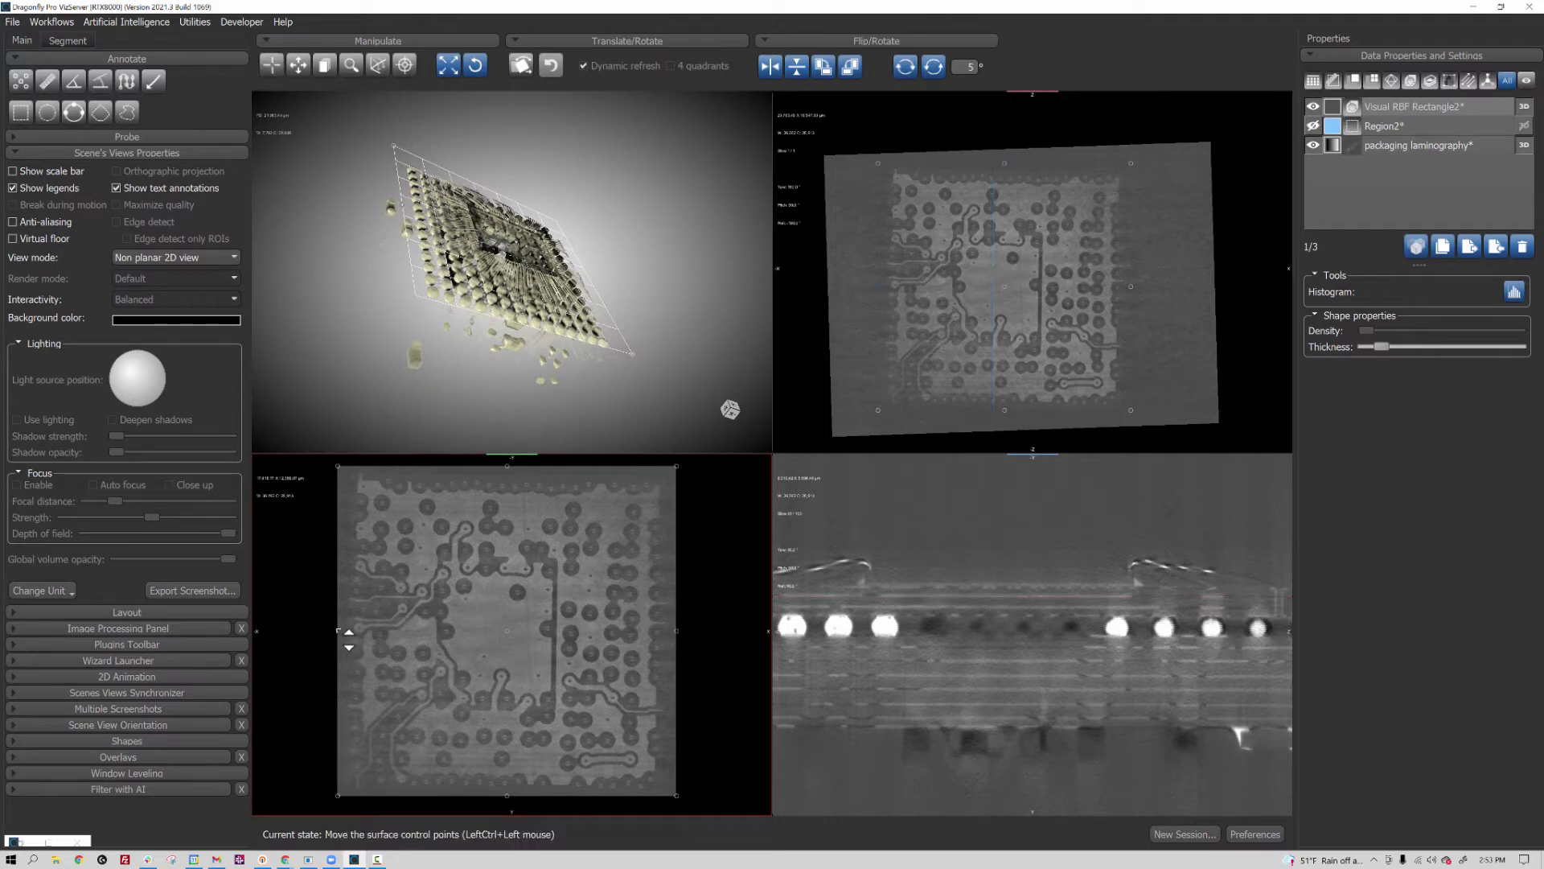
{"action": "left_click_drag", "start_coordinate": [344, 638], "coordinate": [343, 663], "text": "ctrl"}
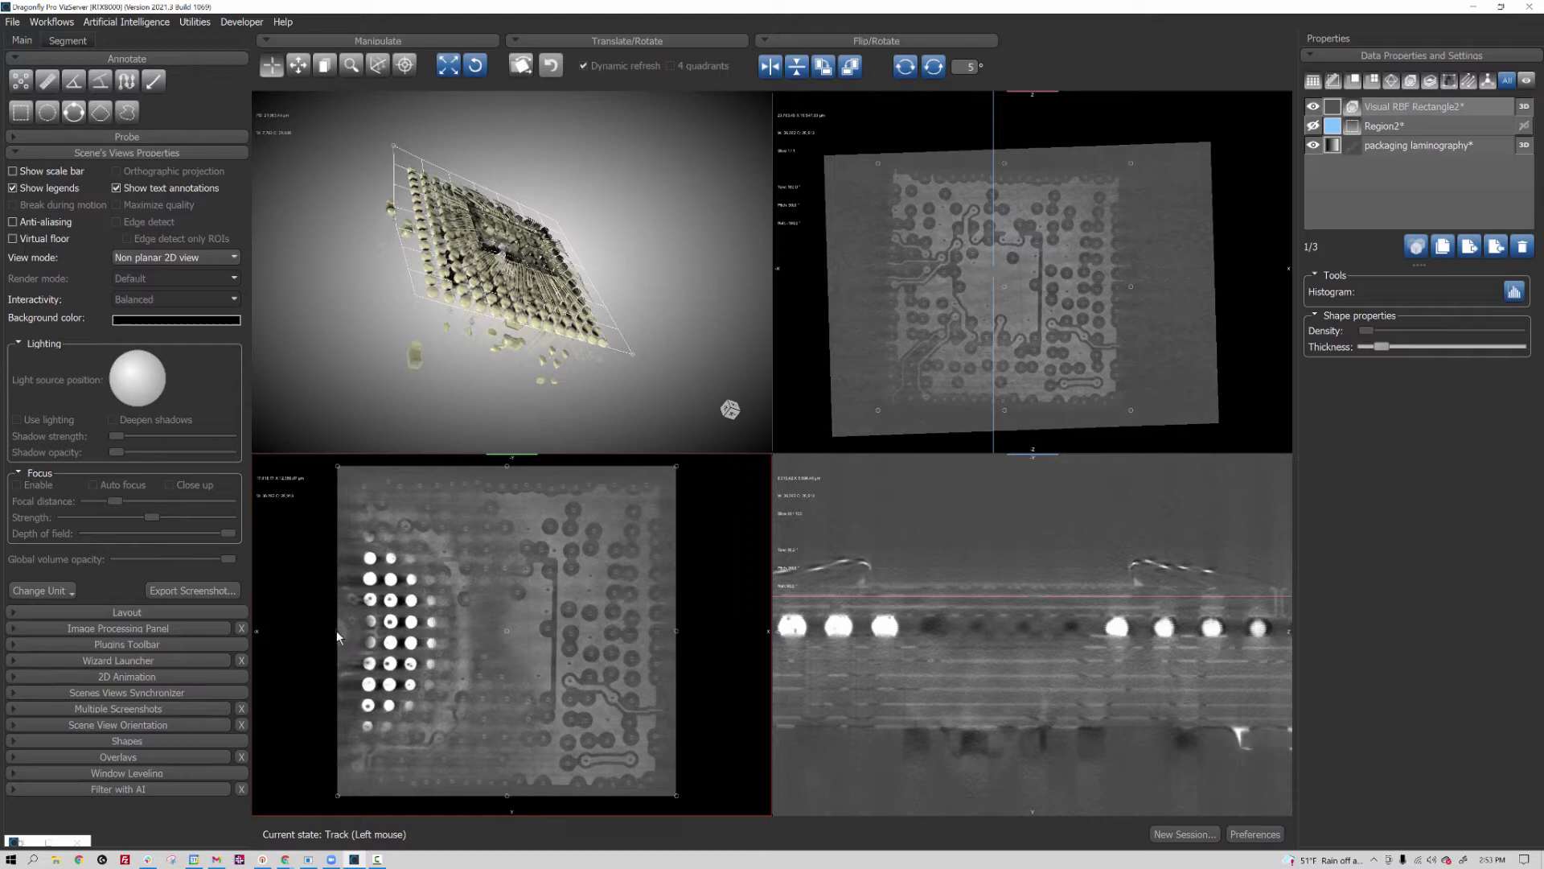
{"action": "mouse_move", "coordinate": [337, 629]}
{"action": "left_mouse_down", "text": "ctrl"}
{"action": "mouse_move", "coordinate": [339, 605]}
{"action": "mouse_move", "coordinate": [350, 616]}
{"action": "left_mouse_up", "text": "ctrl"}
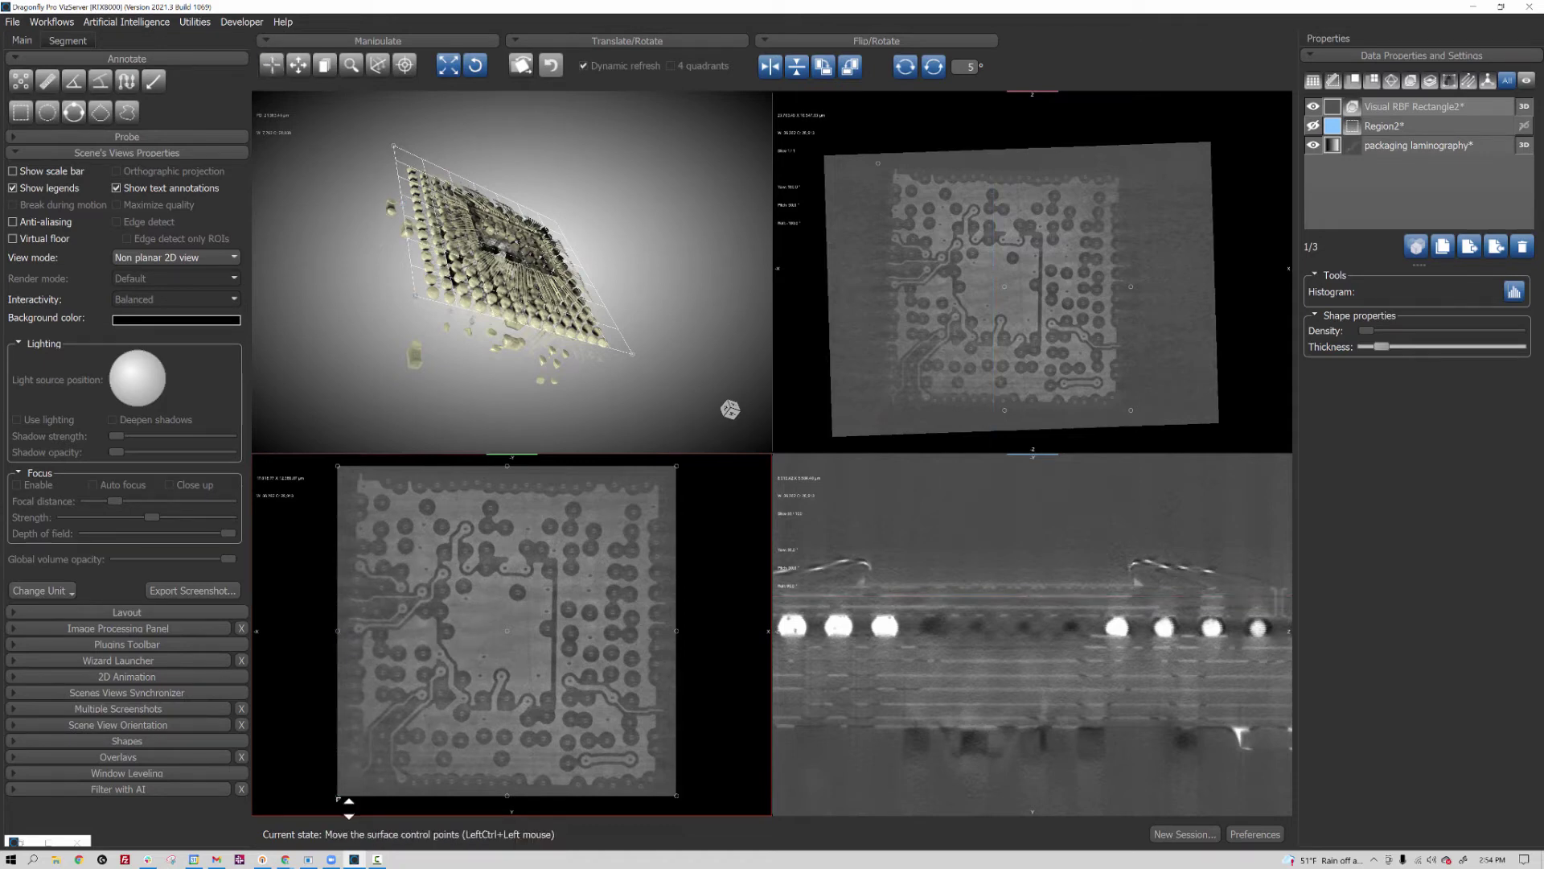
{"action": "left_click_drag", "start_coordinate": [349, 807], "coordinate": [349, 805], "text": "ctrl"}
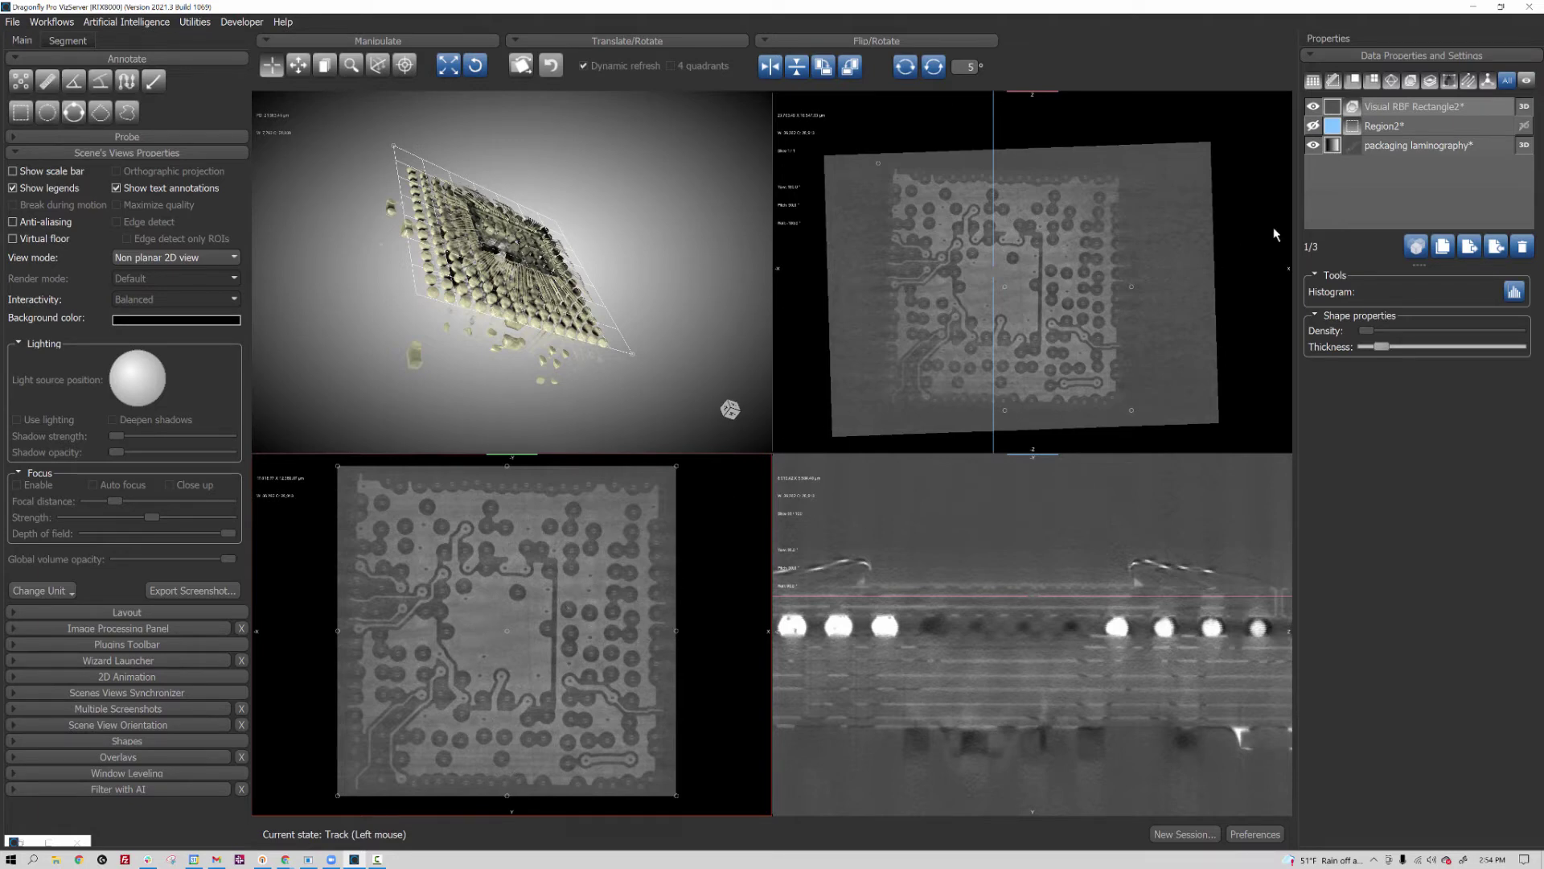
- Redistribute Visual RBF Rectangle2's control points with X sampling 5, then brighten the lower slice views
{"action": "right_click", "coordinate": [1396, 113]}
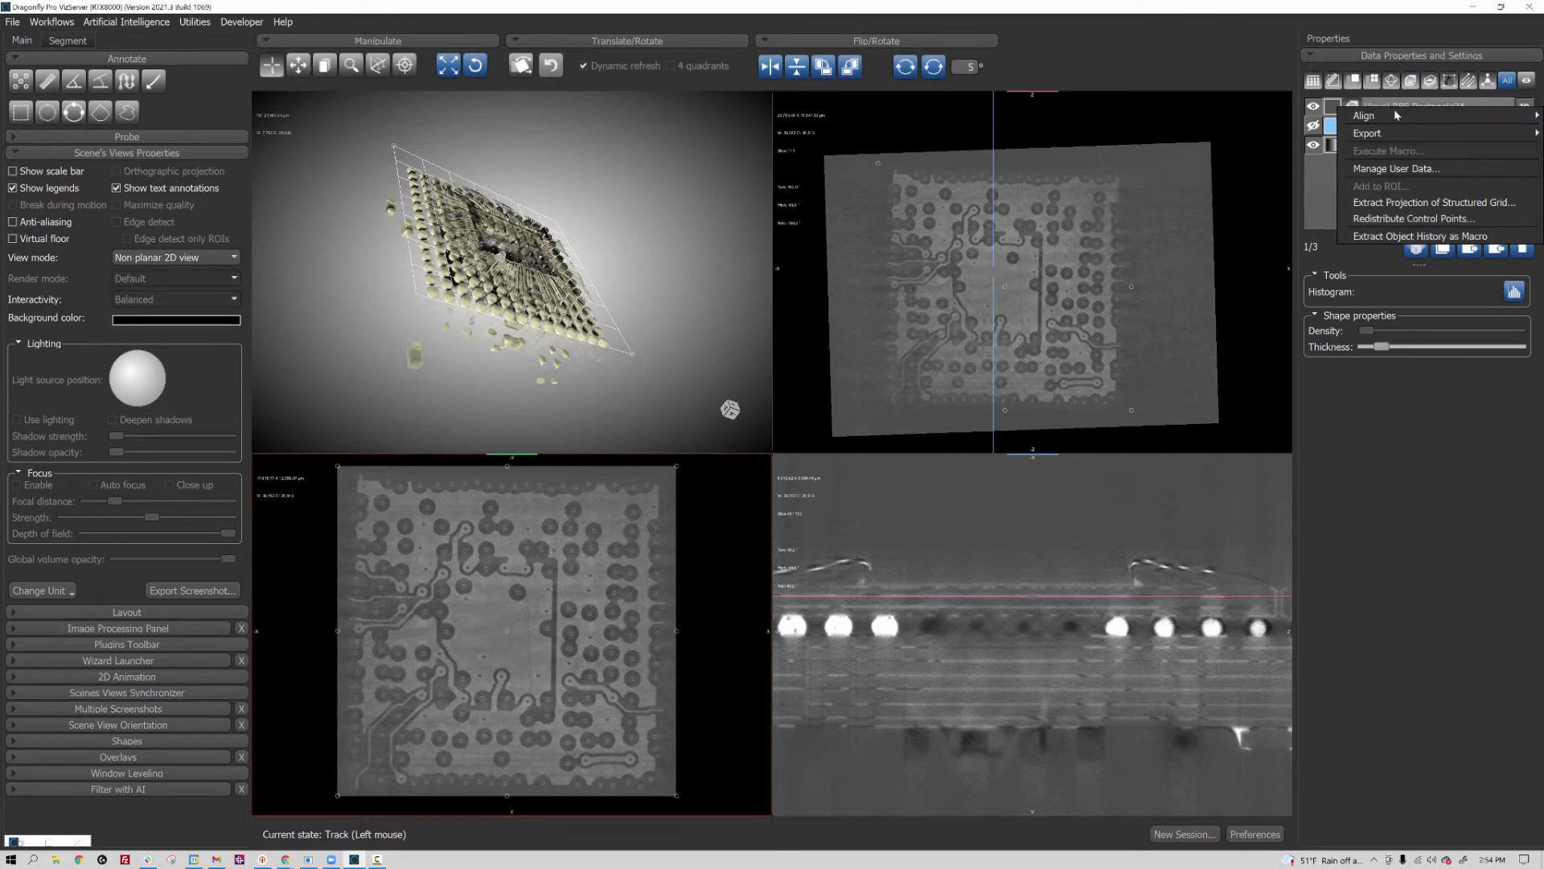
{"action": "left_click", "coordinate": [1404, 219]}
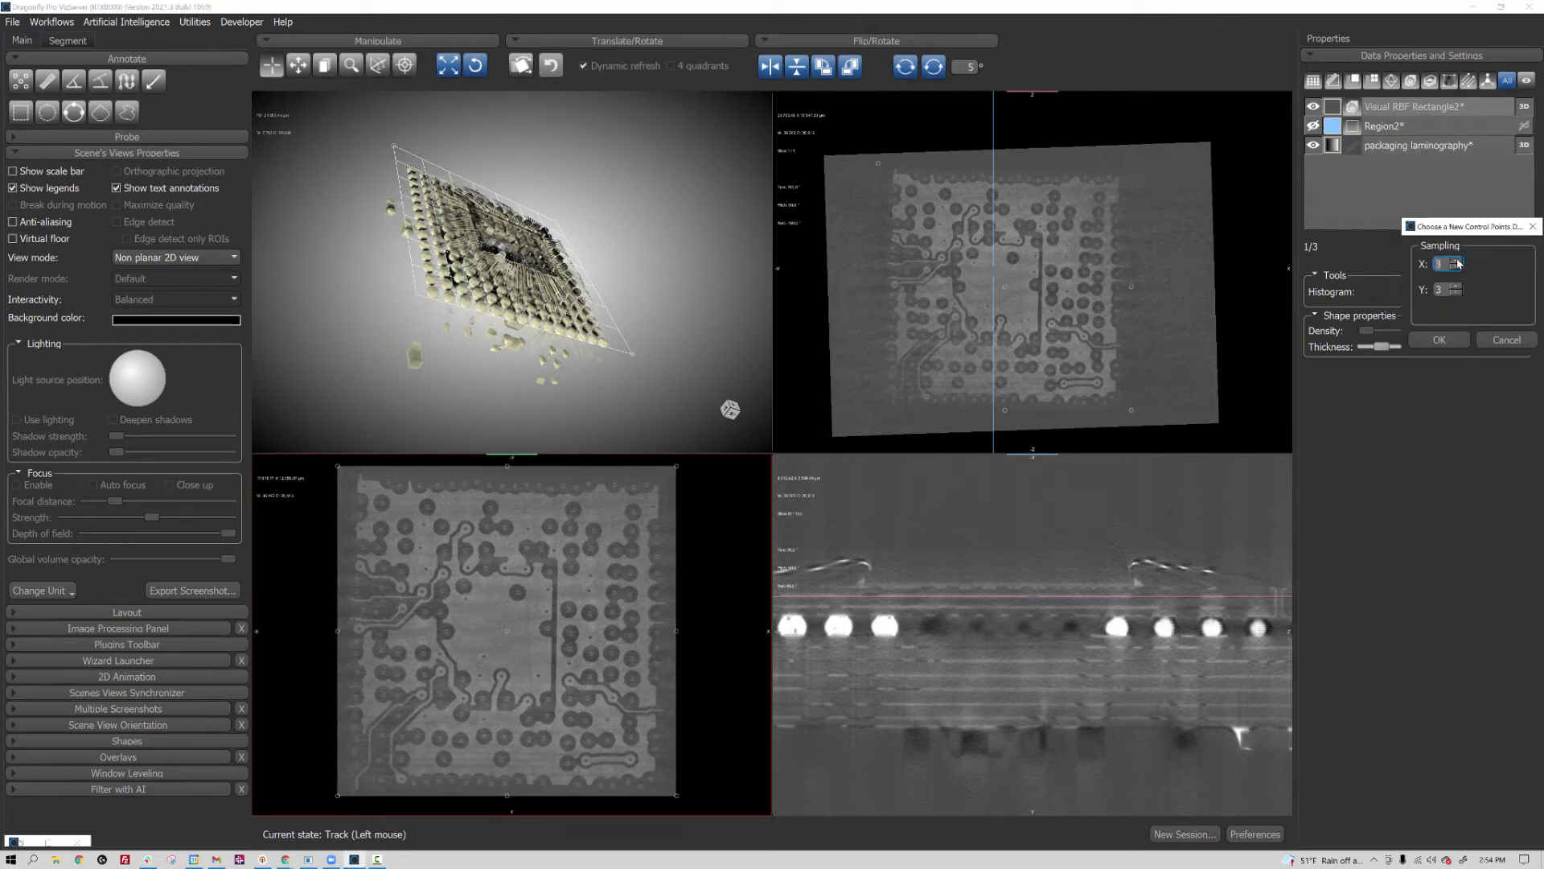
{"action": "left_click", "coordinate": [1457, 260]}
{"action": "left_click", "coordinate": [1457, 261]}
{"action": "left_click", "coordinate": [1458, 289]}
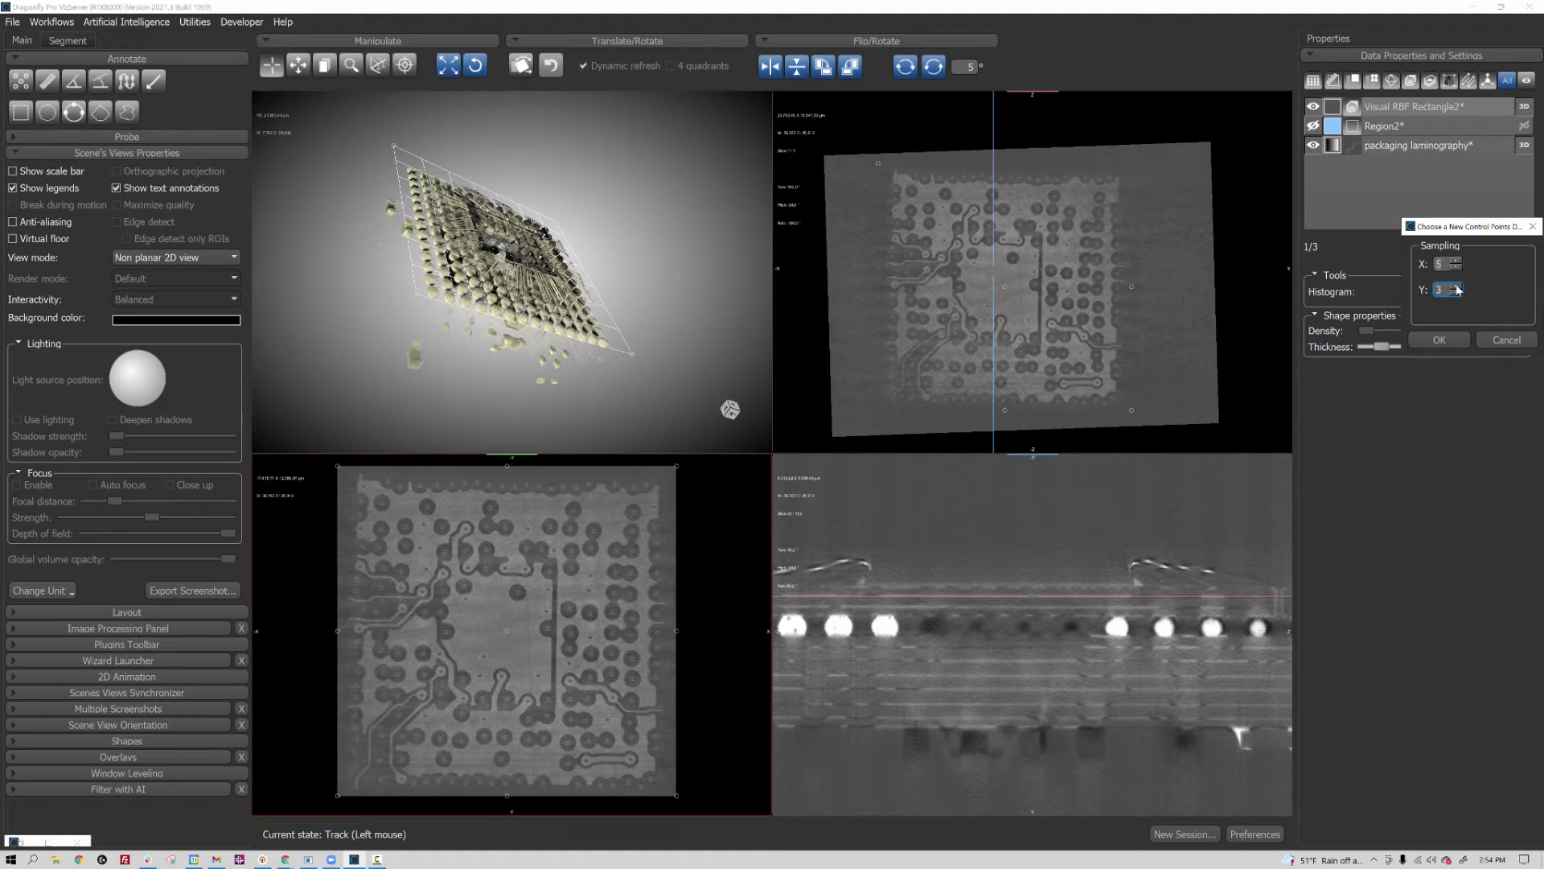
{"action": "left_click", "coordinate": [1439, 339]}
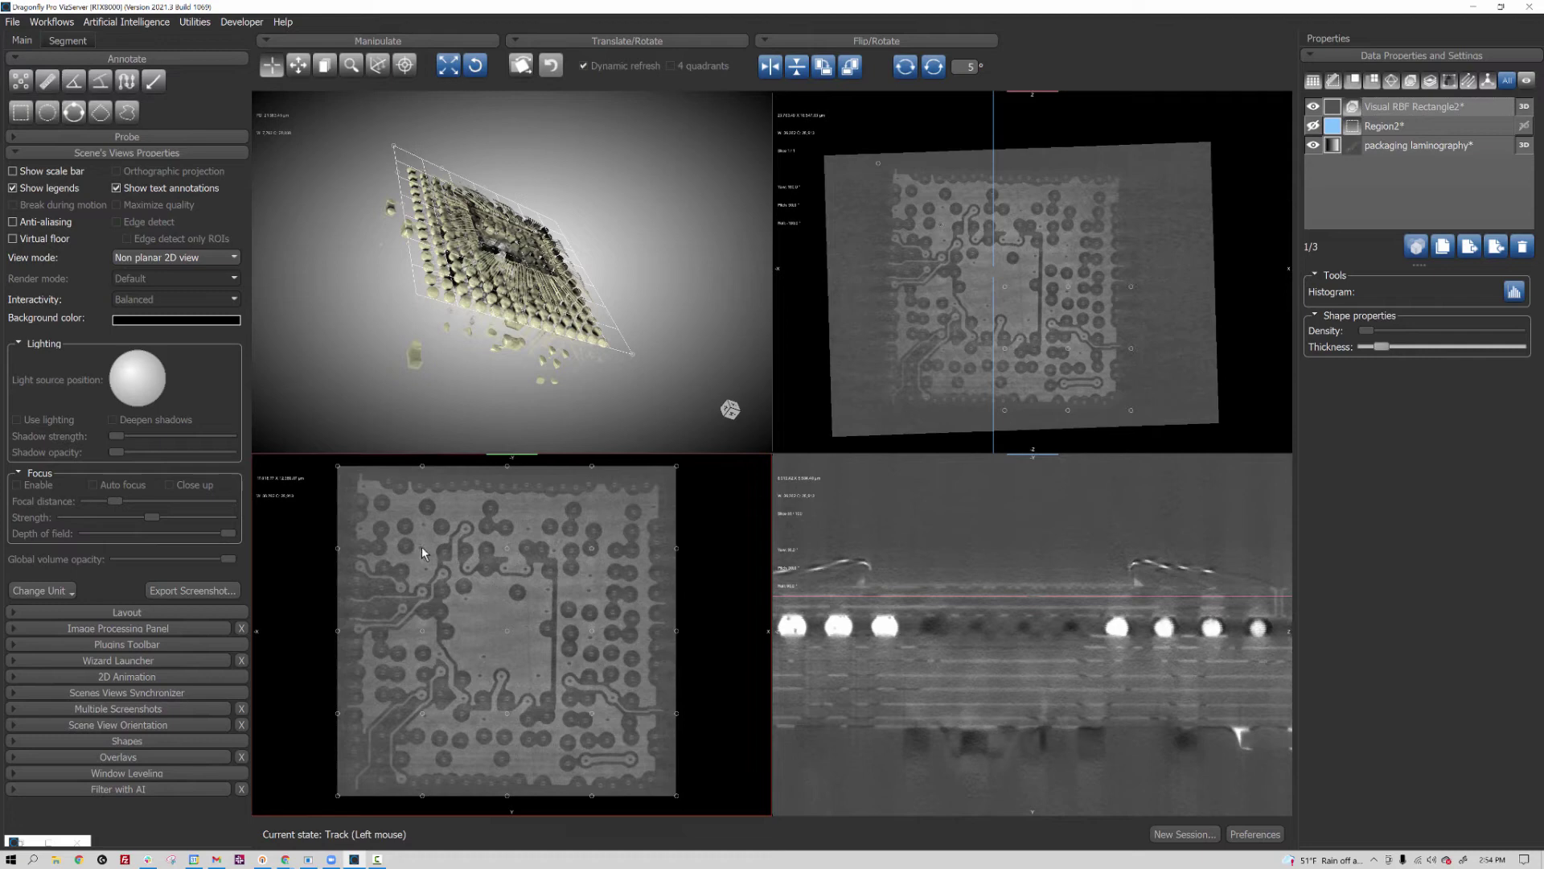
{"action": "key", "text": "ctrl"}
{"action": "left_click_drag", "start_coordinate": [503, 613], "coordinate": [386, 700]}
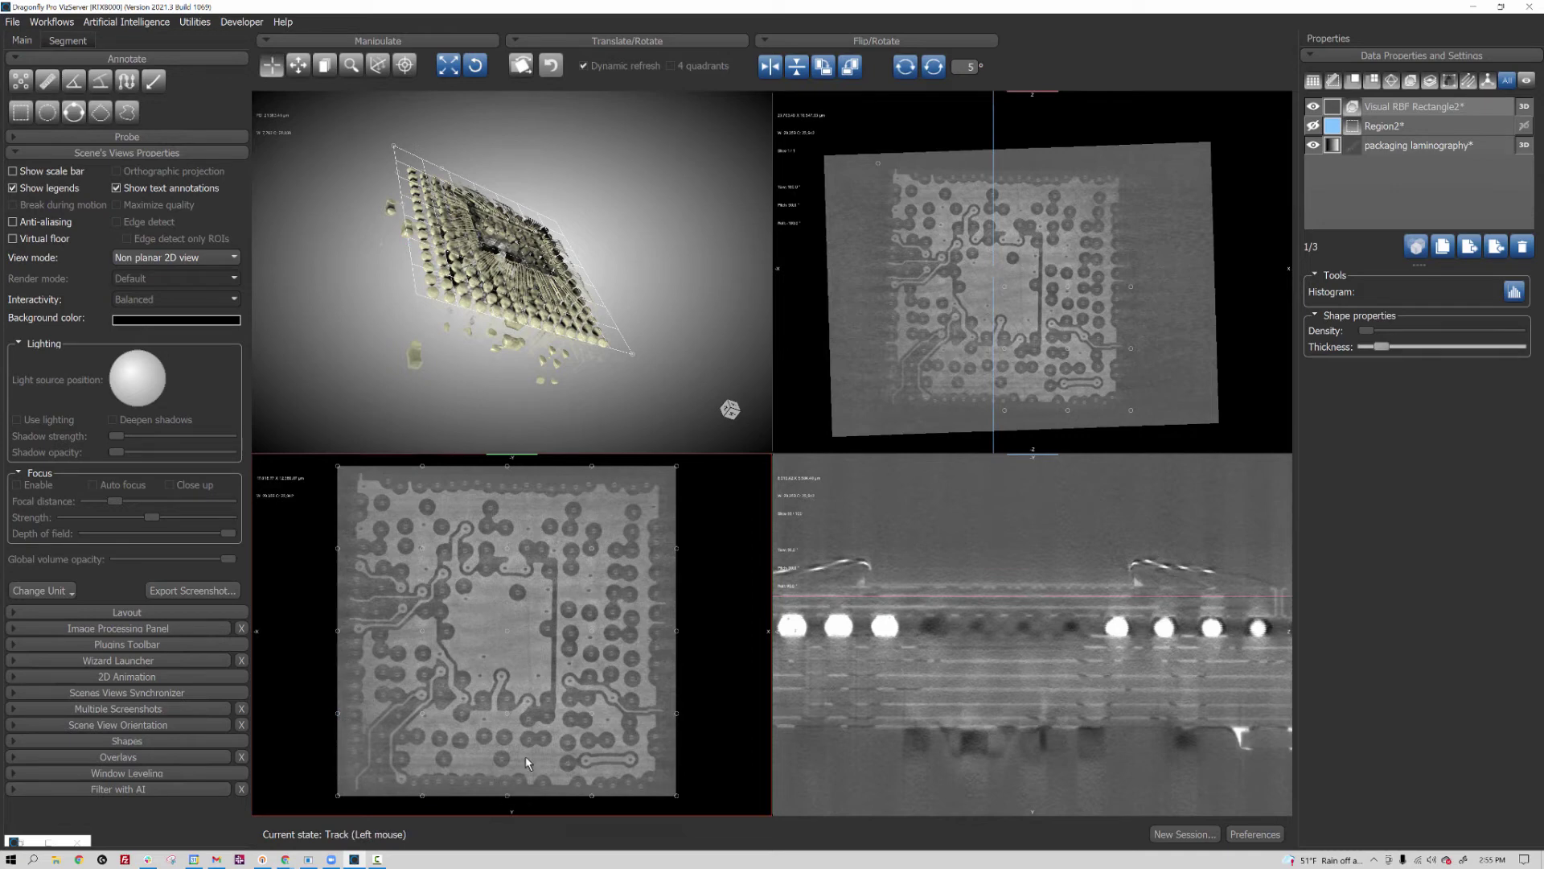
- Move the slice depth onto the copper trace layer and show it warp-corrected in Non planar 2D view
{"action": "left_click", "coordinate": [1386, 109]}
{"action": "left_click", "coordinate": [521, 65]}
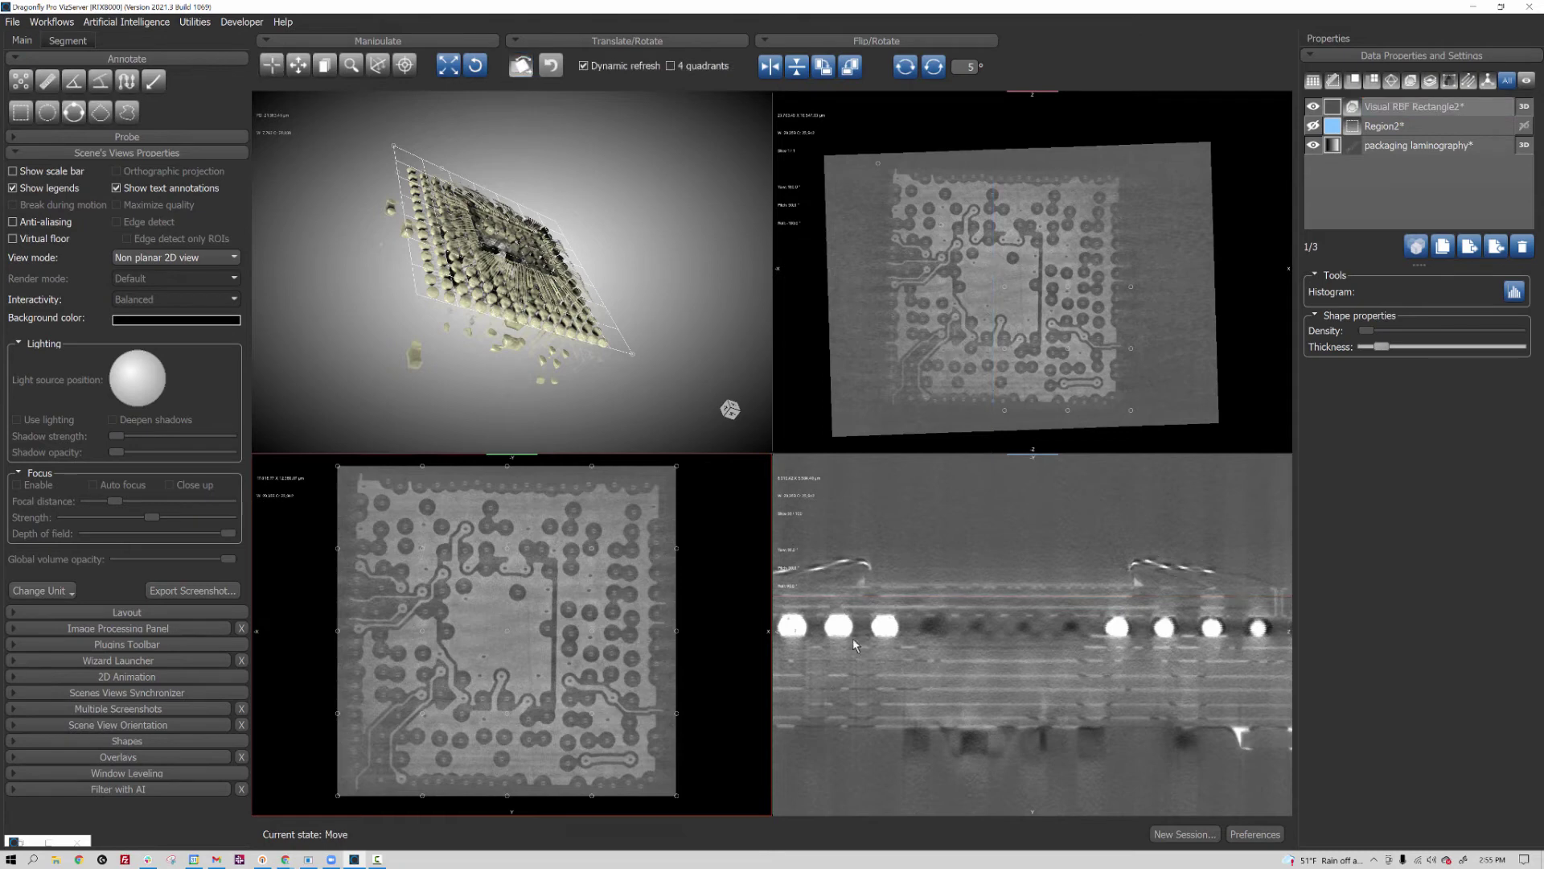
{"action": "left_click", "coordinate": [971, 631]}
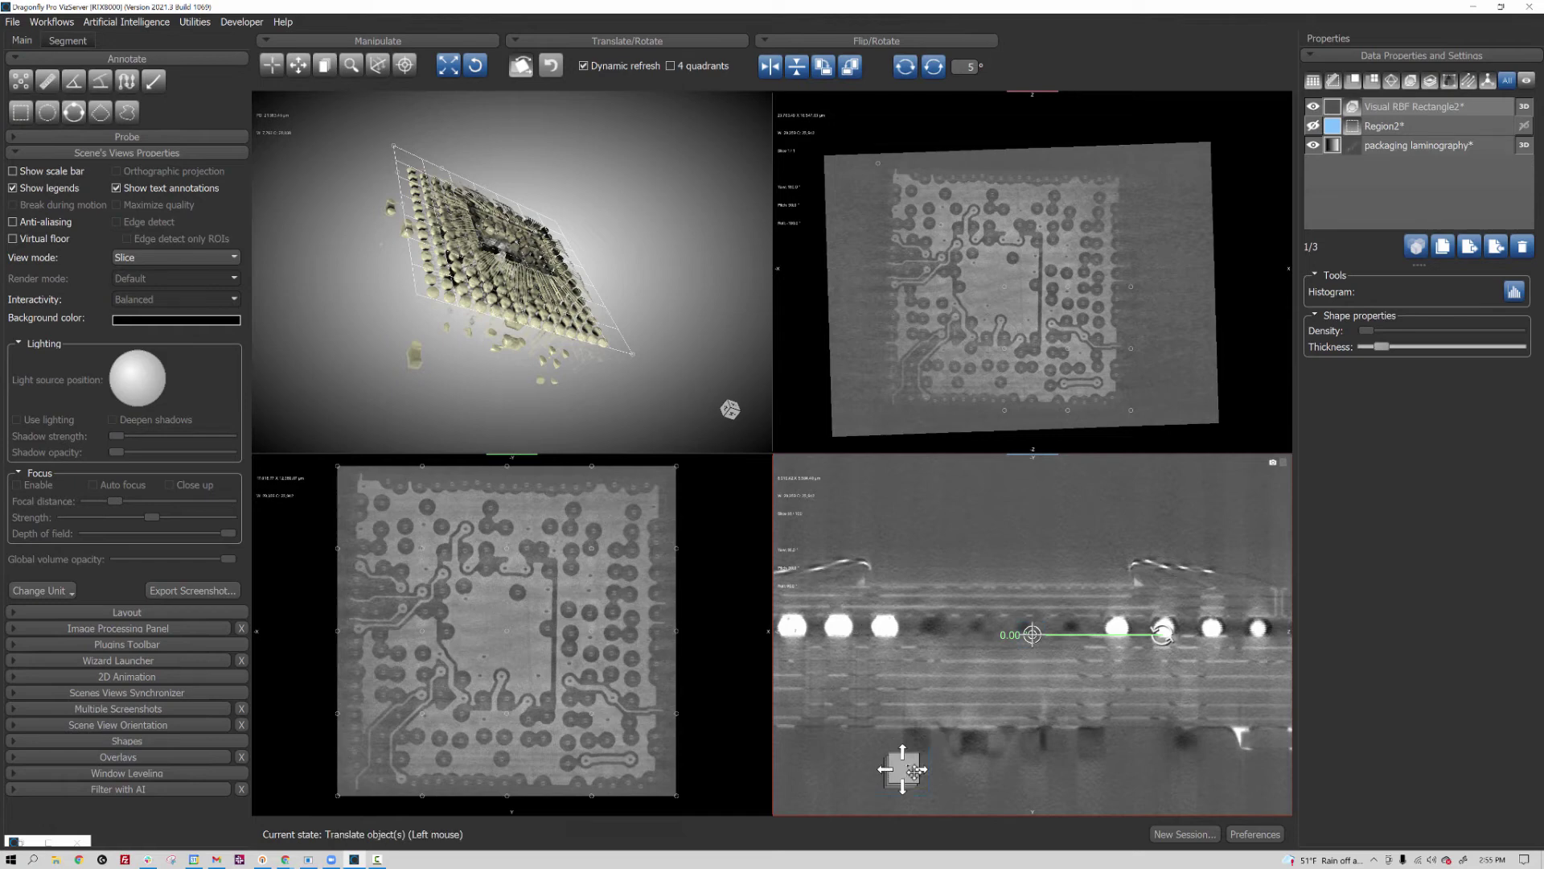
{"action": "left_click_drag", "start_coordinate": [915, 770], "coordinate": [914, 764]}
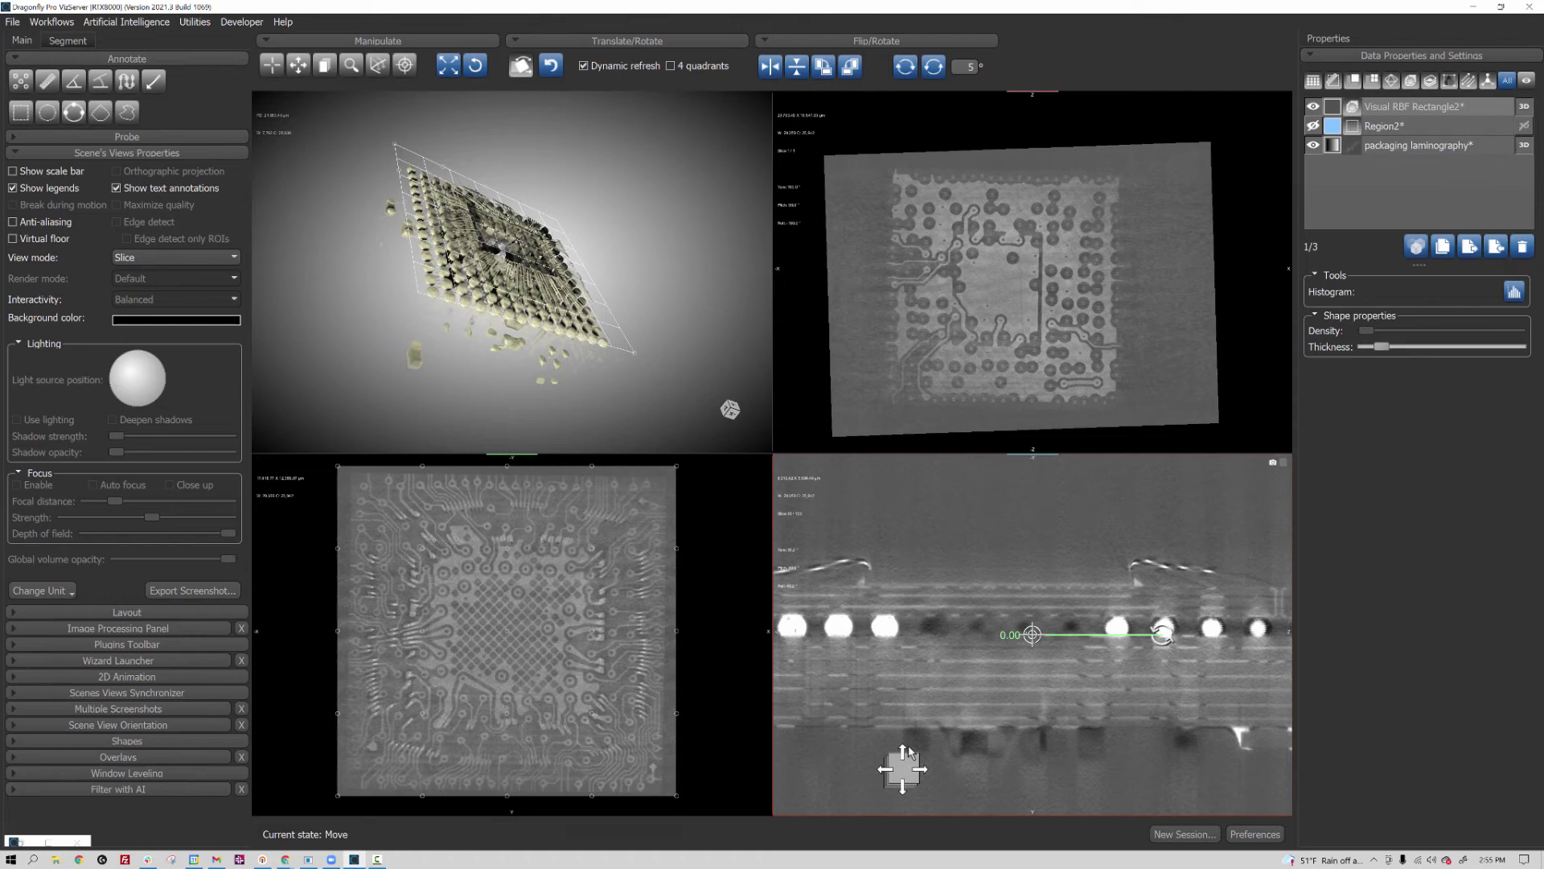
{"action": "left_click_drag", "start_coordinate": [915, 773], "coordinate": [913, 770]}
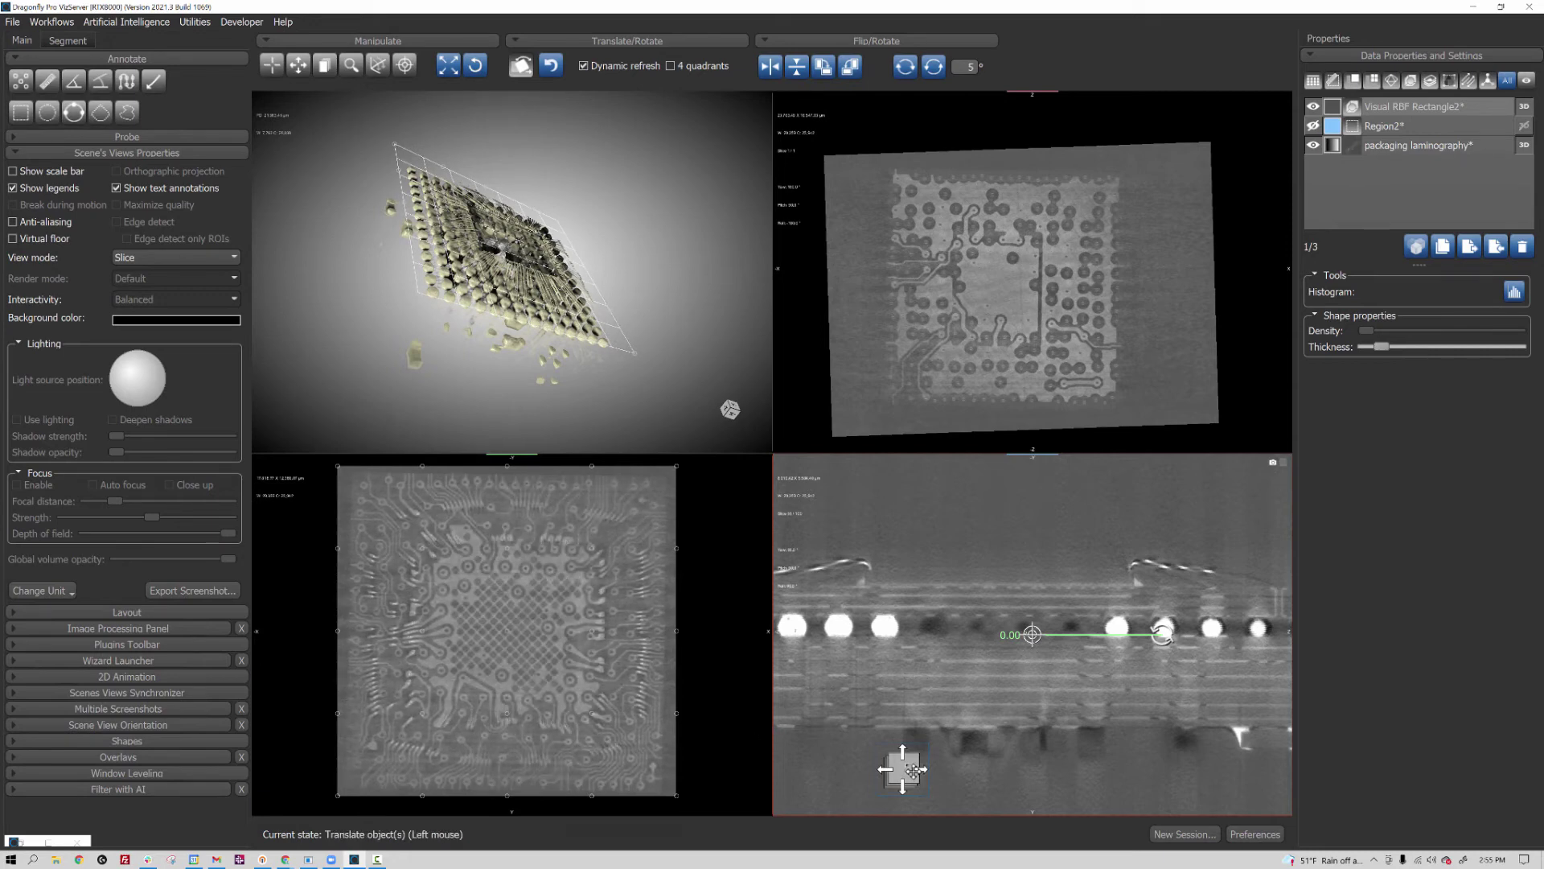
{"action": "left_click_drag", "start_coordinate": [915, 769], "coordinate": [912, 770]}
{"action": "left_click", "coordinate": [677, 630]}
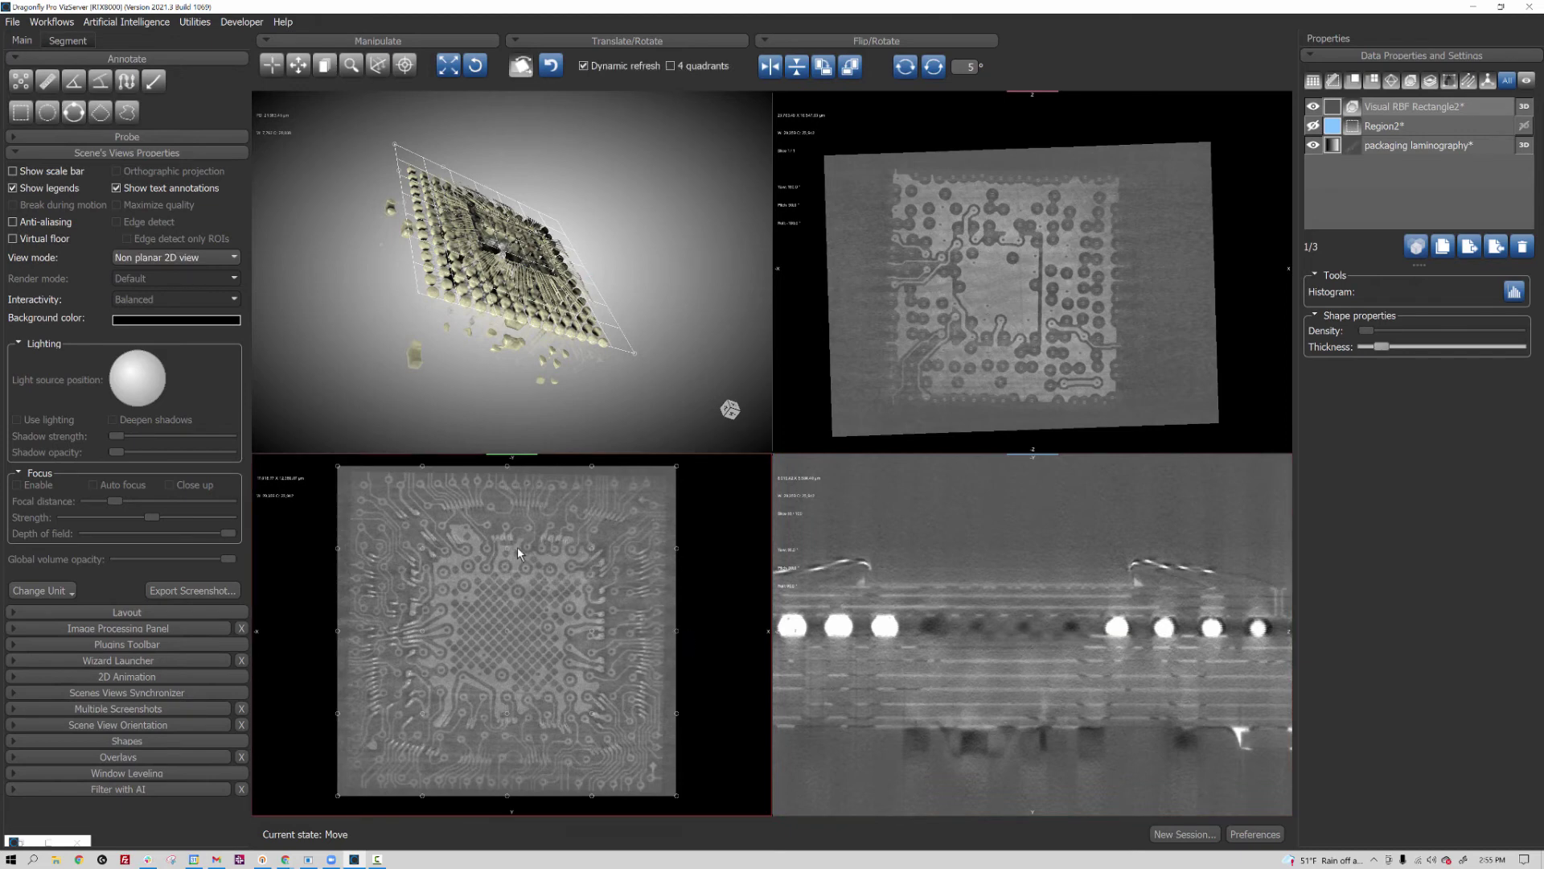
{"action": "left_click_drag", "start_coordinate": [509, 551], "coordinate": [519, 558], "text": "ctrl"}
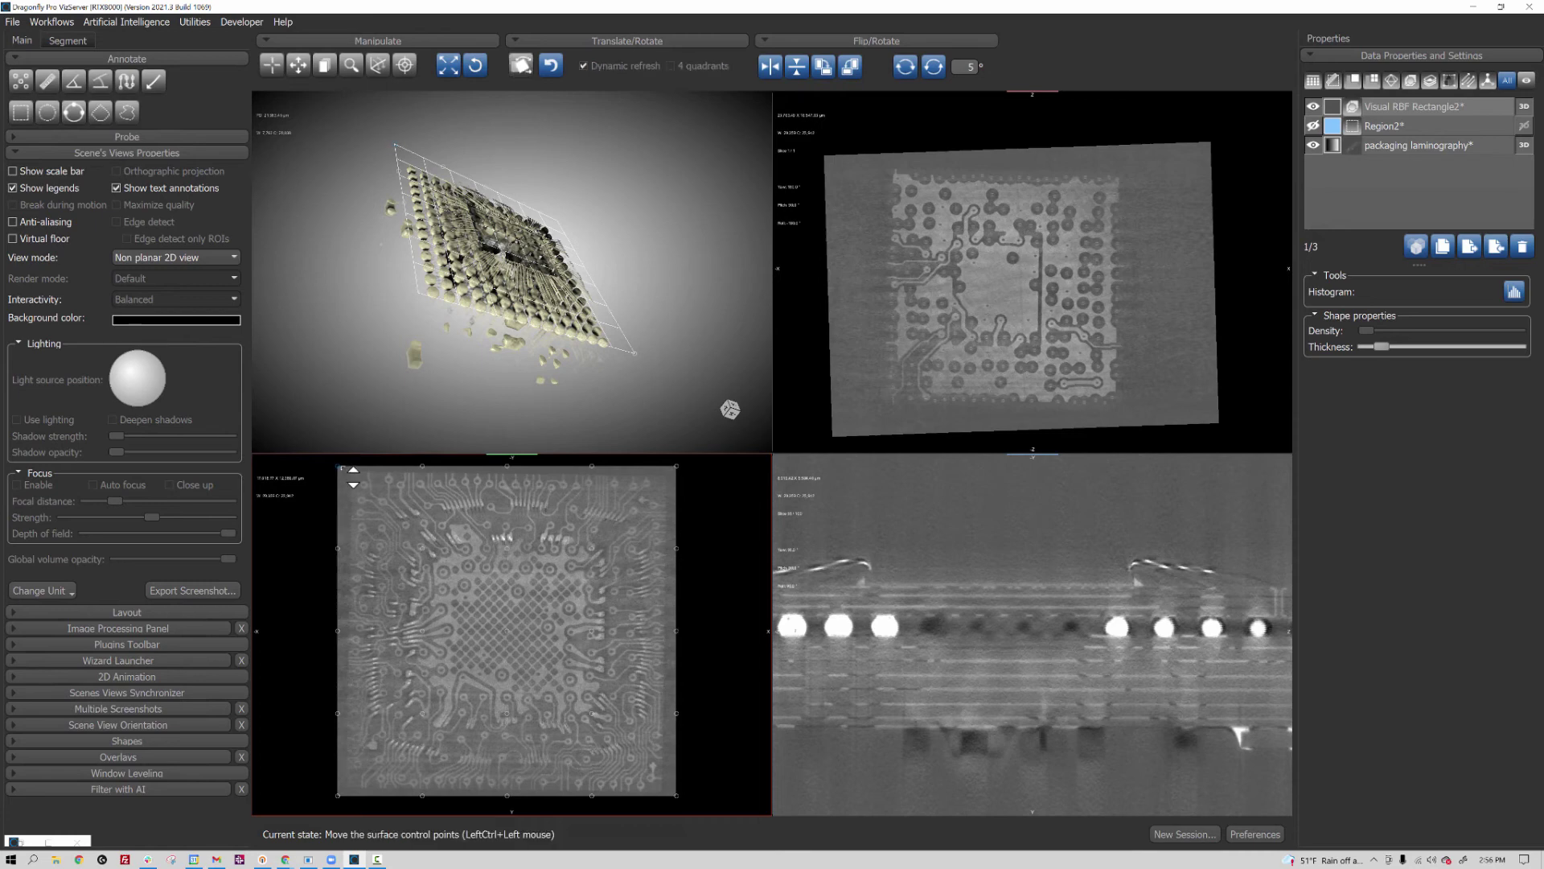
- Extract a projection of packaging laminography along Visual RBF Rectangle2 as a new dataset
{"action": "right_click", "coordinate": [1415, 108]}
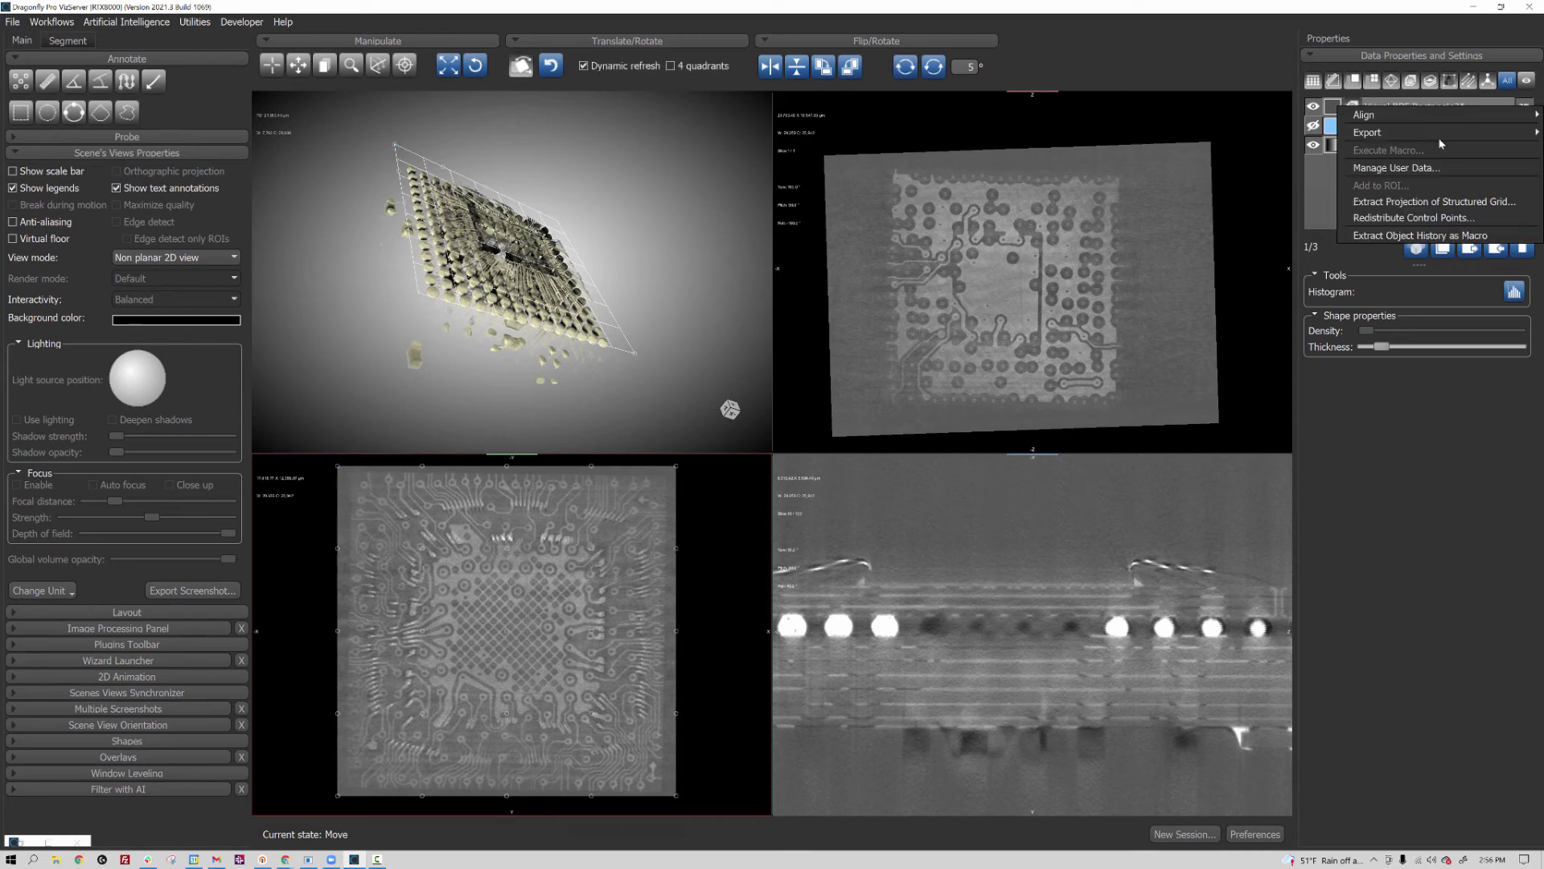
{"action": "left_click", "coordinate": [1420, 203]}
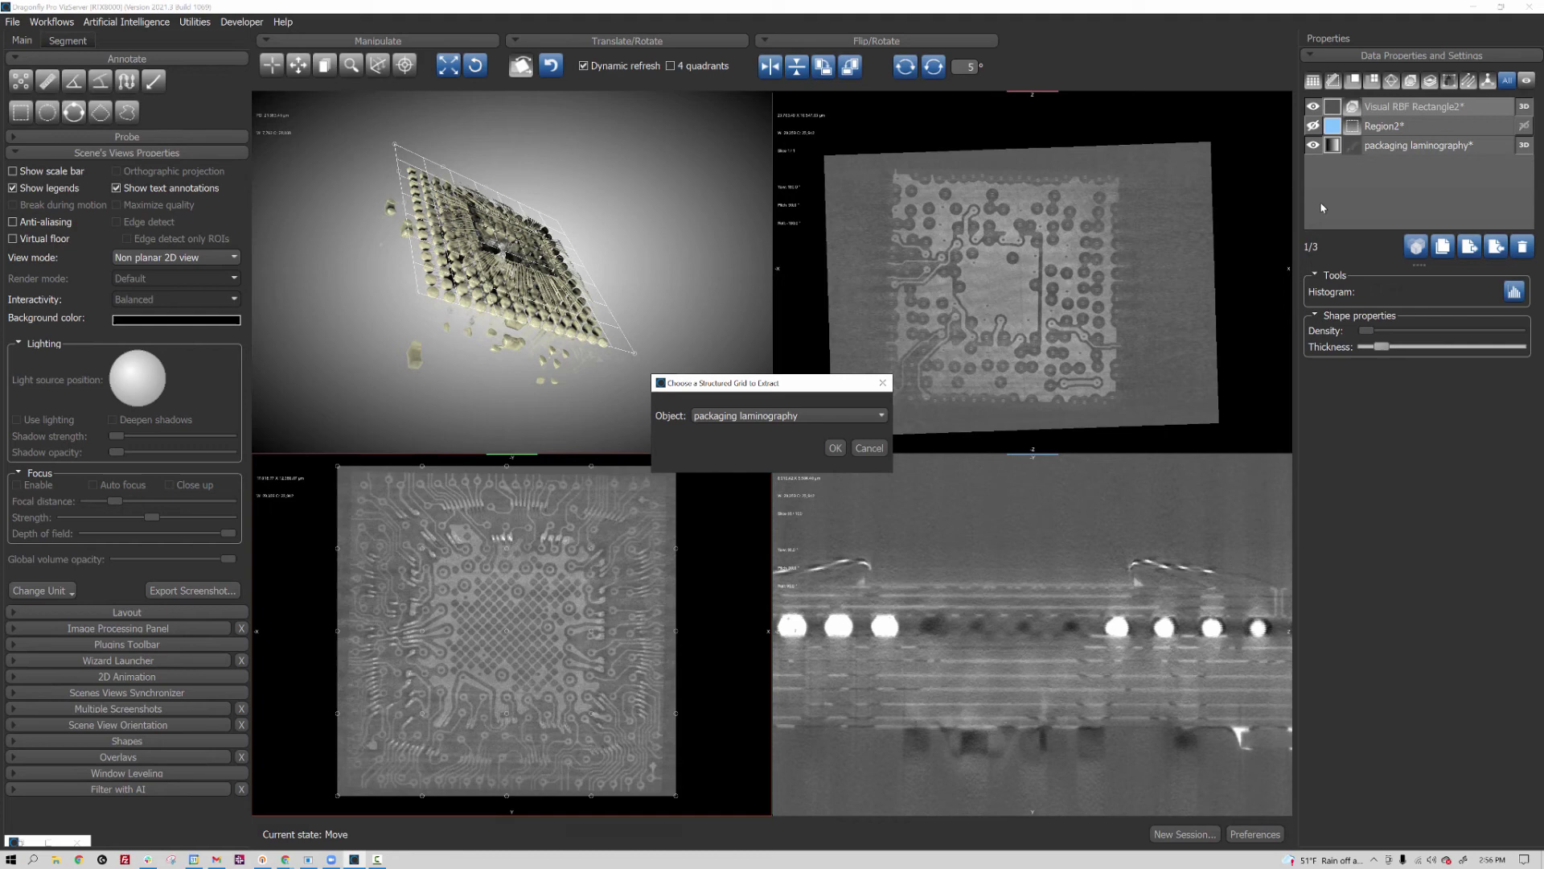
{"action": "left_click", "coordinate": [835, 448]}
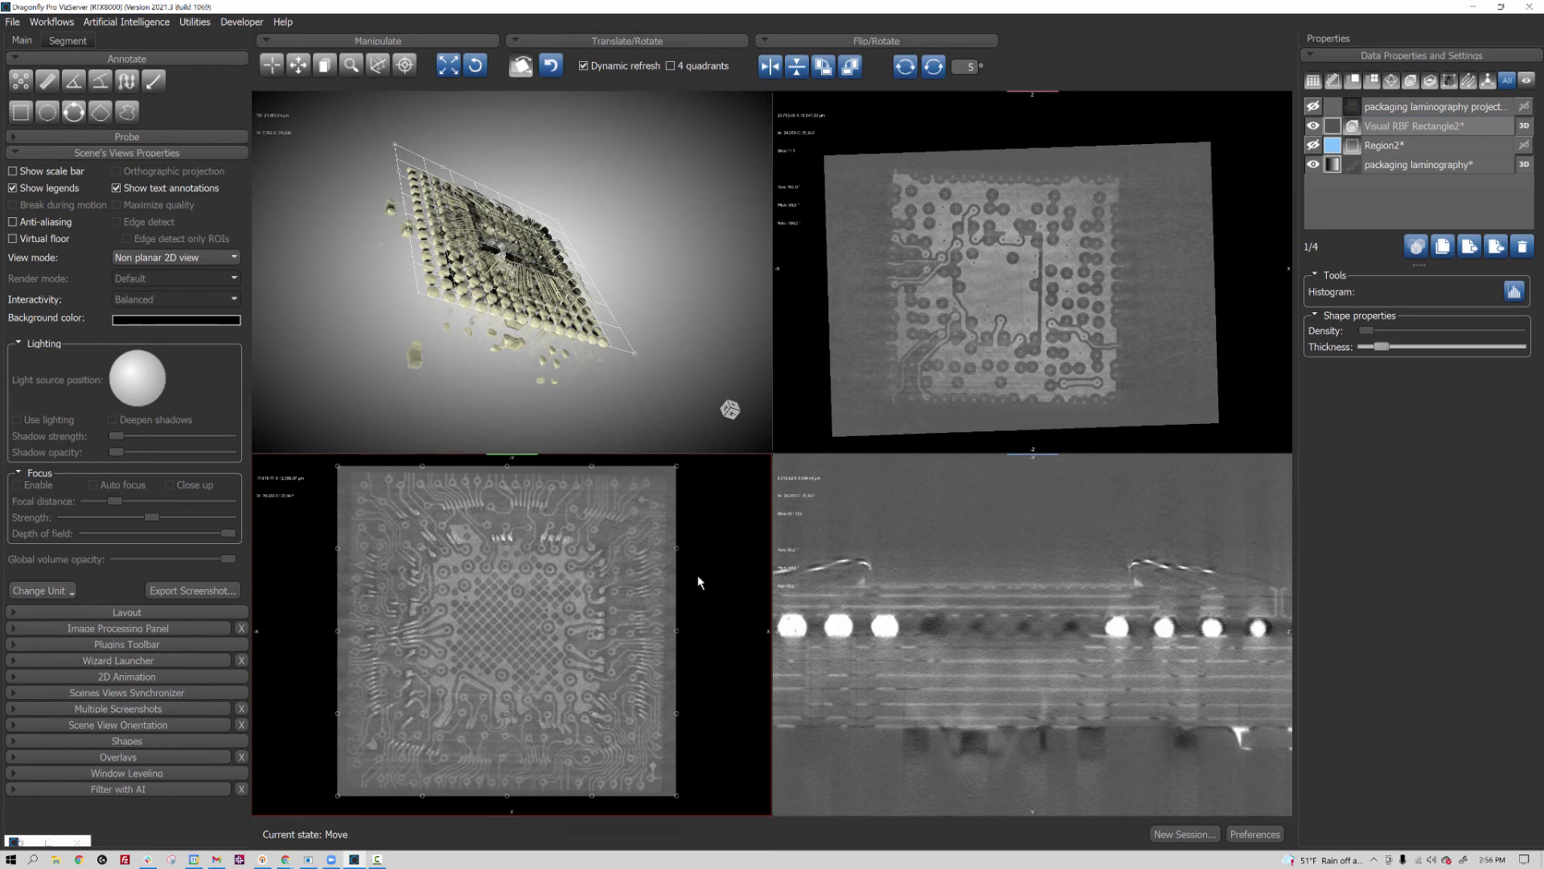
{"action": "left_click", "coordinate": [1391, 169]}
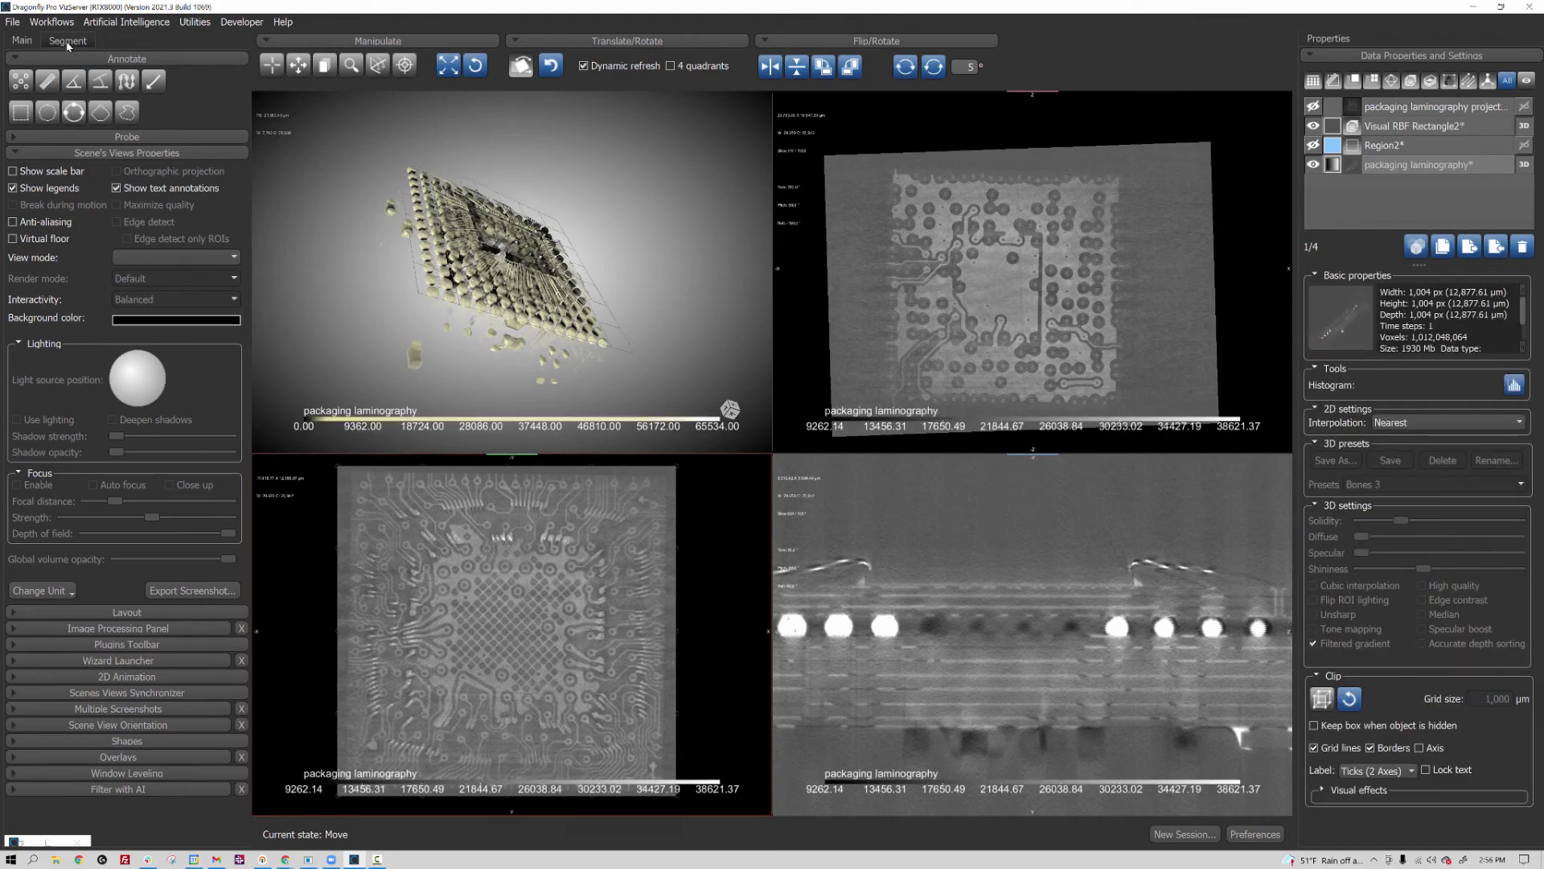
- Add a new empty ROI called 'copper trace' with an orange colour swatch
{"action": "left_click", "coordinate": [68, 41]}
{"action": "left_click", "coordinate": [35, 92]}
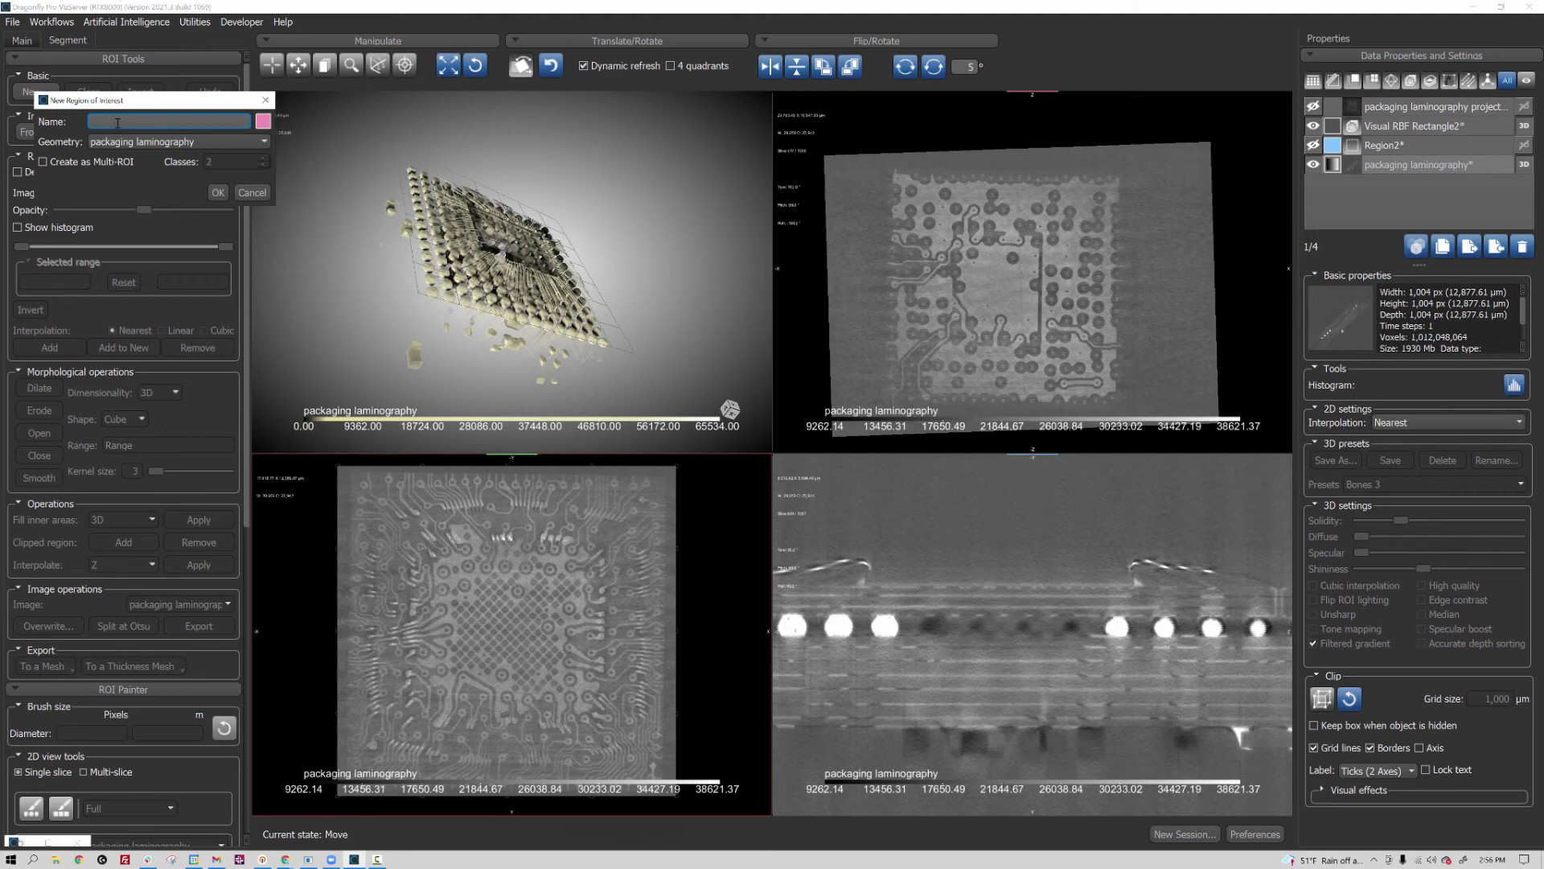
{"action": "type", "text": "copper trace"}
{"action": "key", "text": "Tab"}
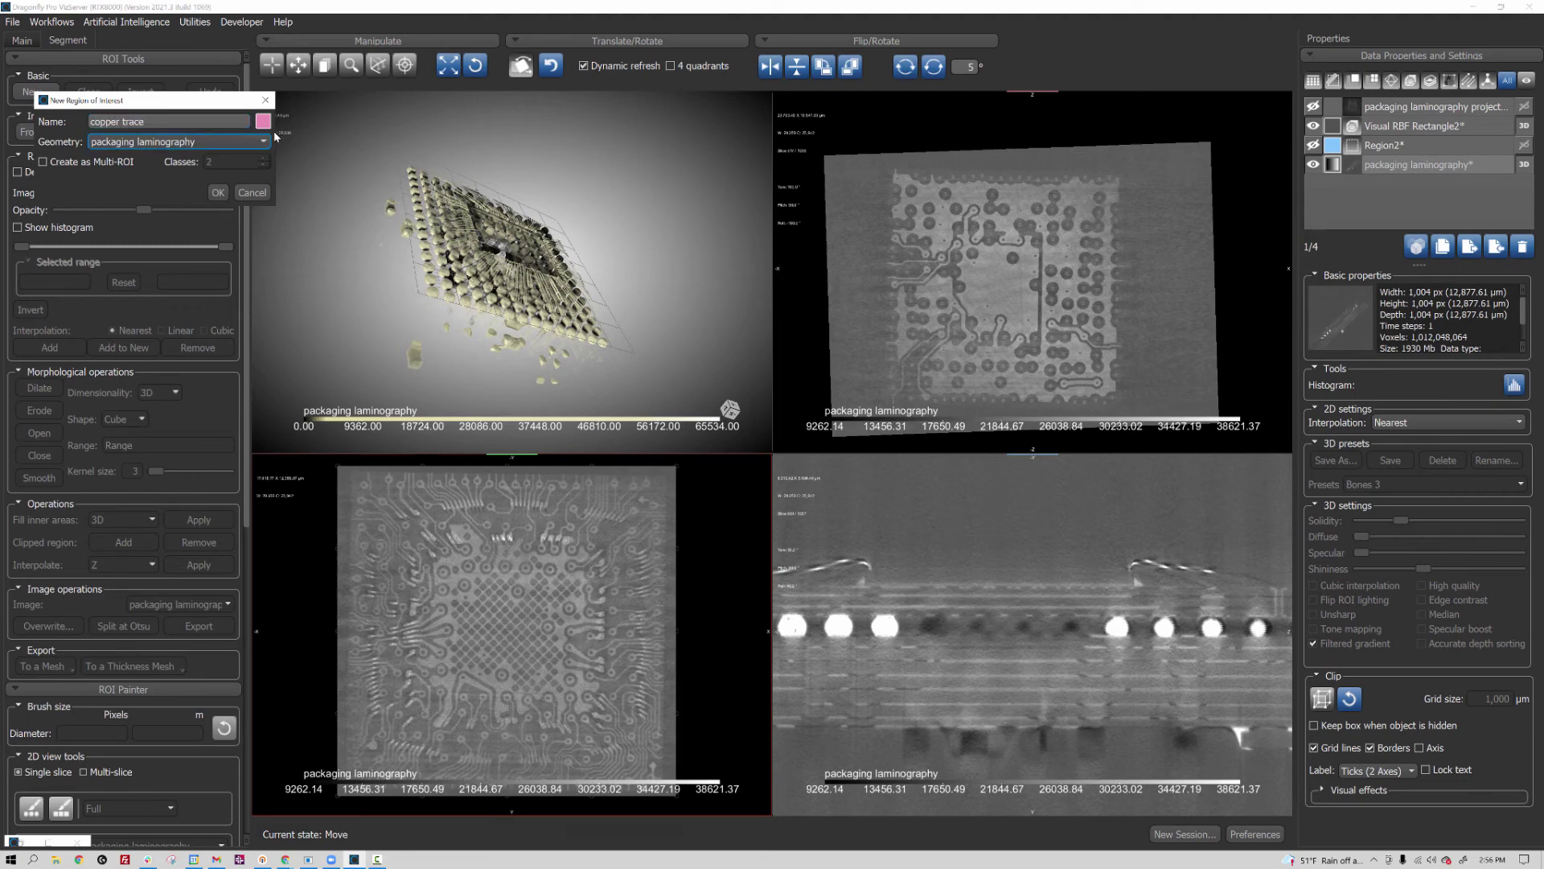
{"action": "left_click", "coordinate": [263, 120]}
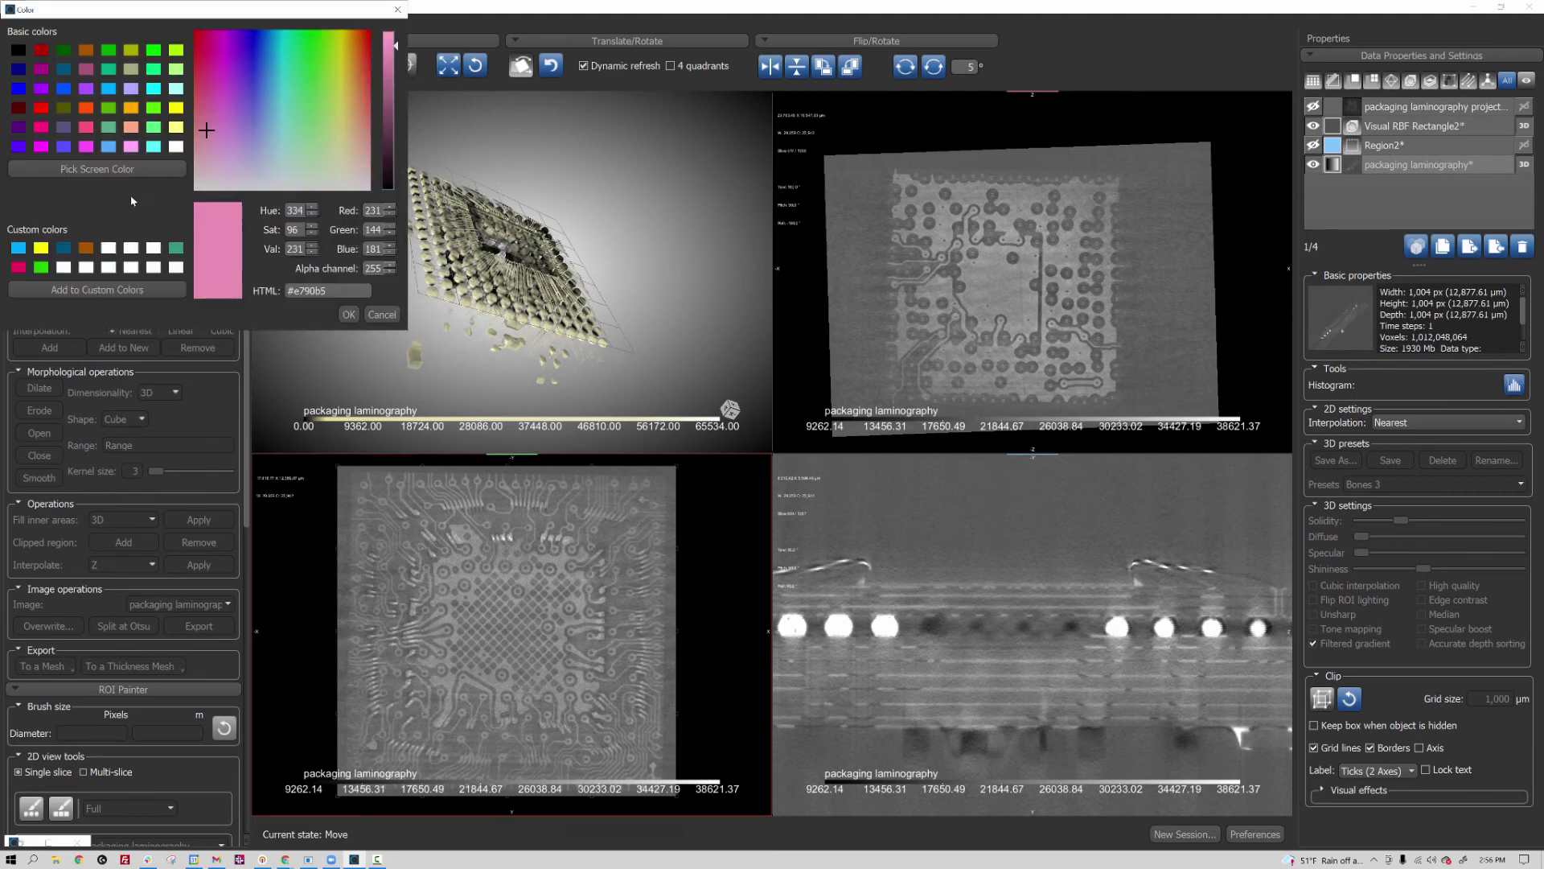
{"action": "left_click", "coordinate": [86, 108]}
{"action": "left_click", "coordinate": [348, 314]}
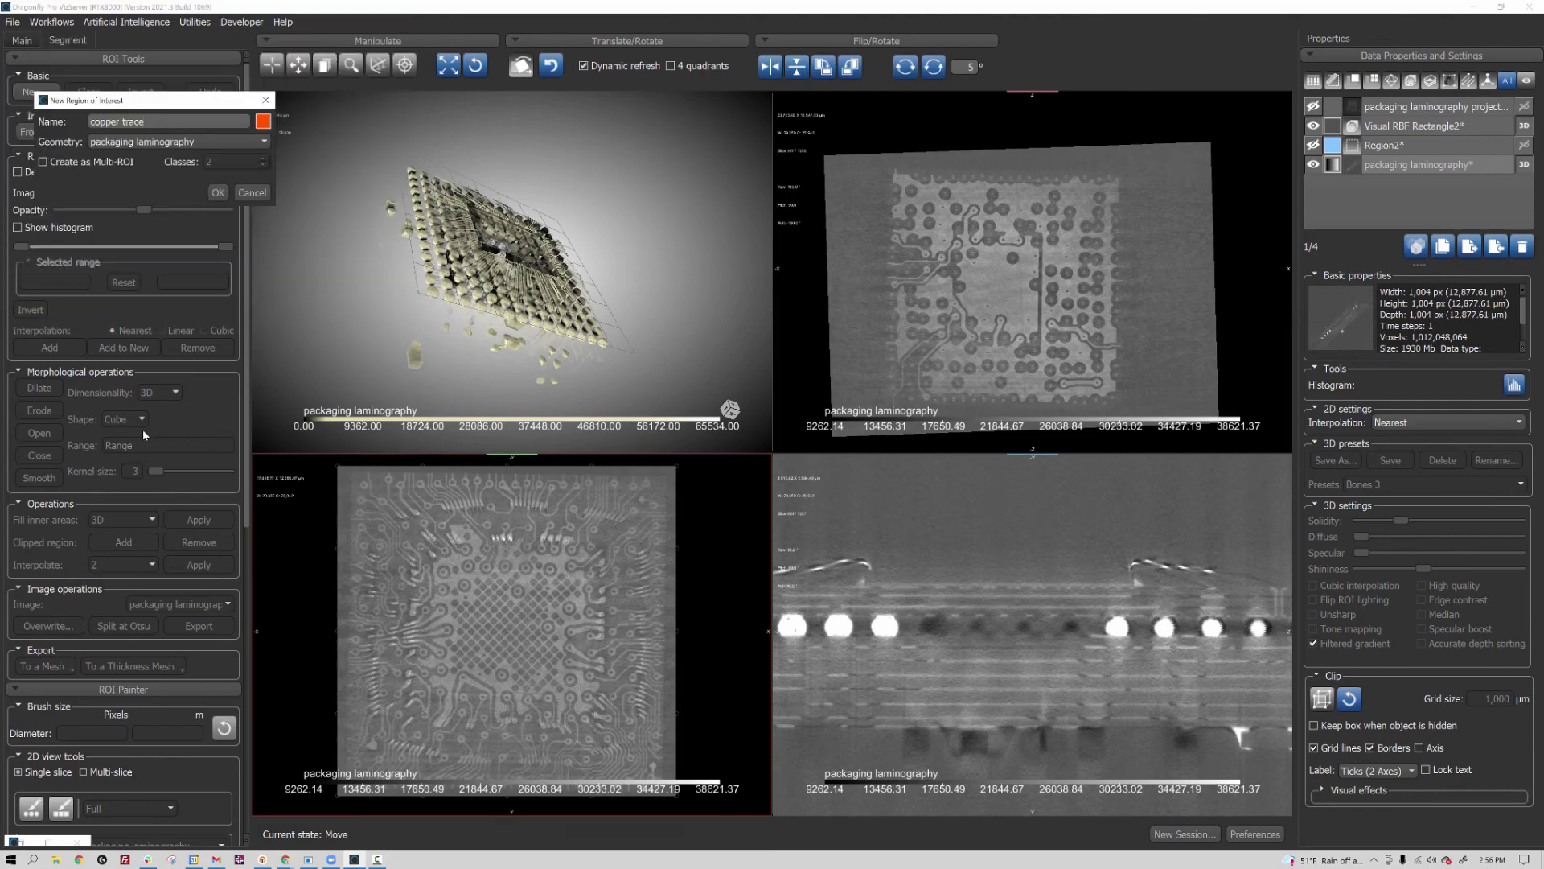
{"action": "left_click", "coordinate": [217, 193]}
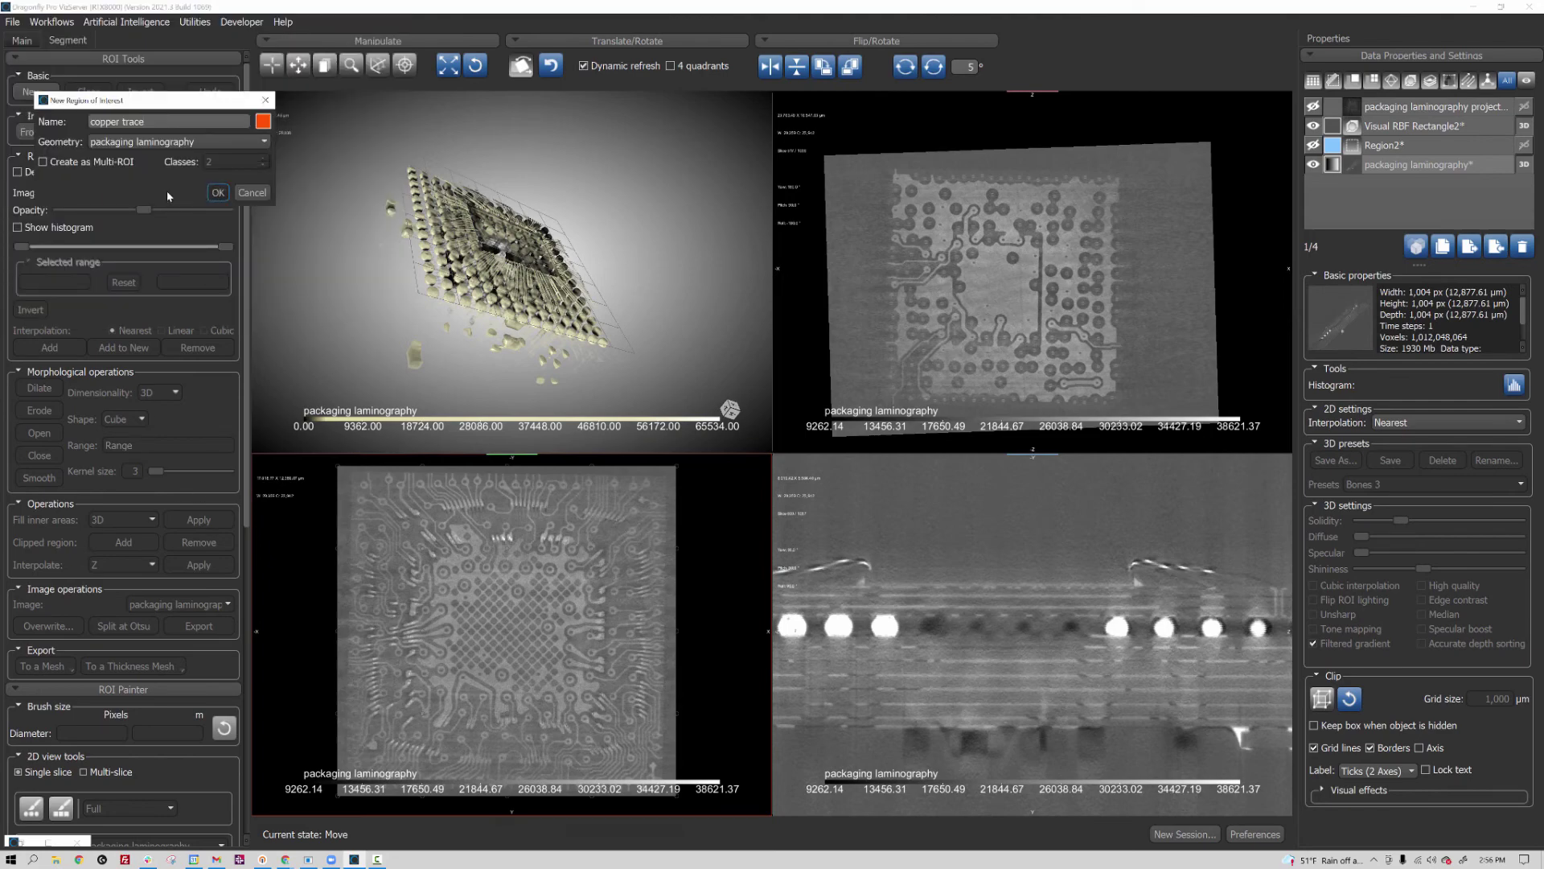
- Set the ROI Painter brush to Multi-slice with Local Otsu fill mode
{"action": "left_click", "coordinate": [46, 63]}
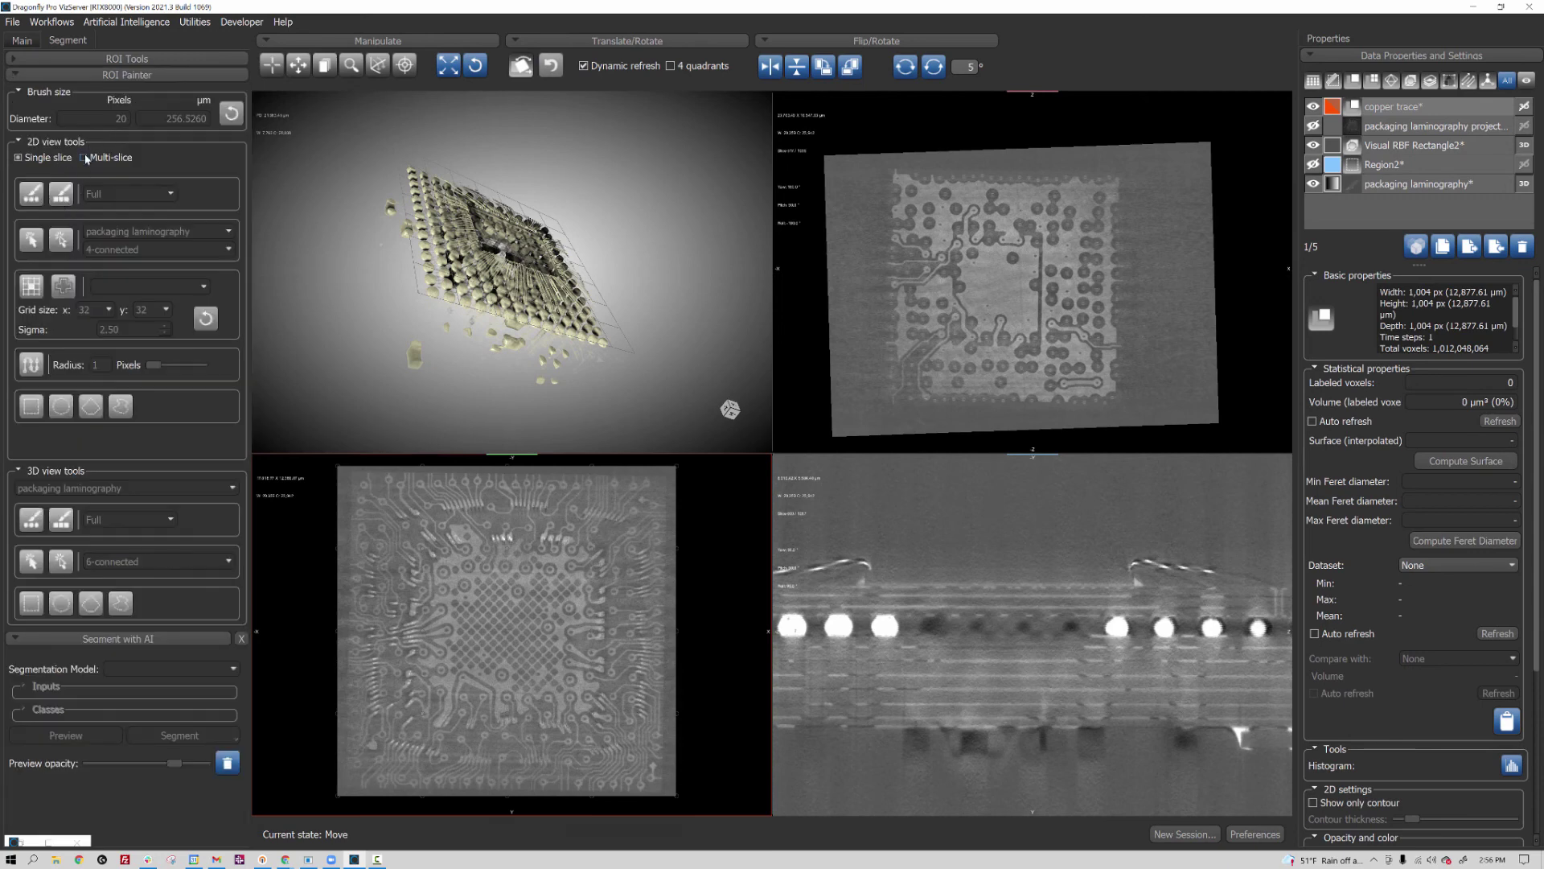
{"action": "left_click", "coordinate": [60, 194]}
{"action": "left_click", "coordinate": [120, 194]}
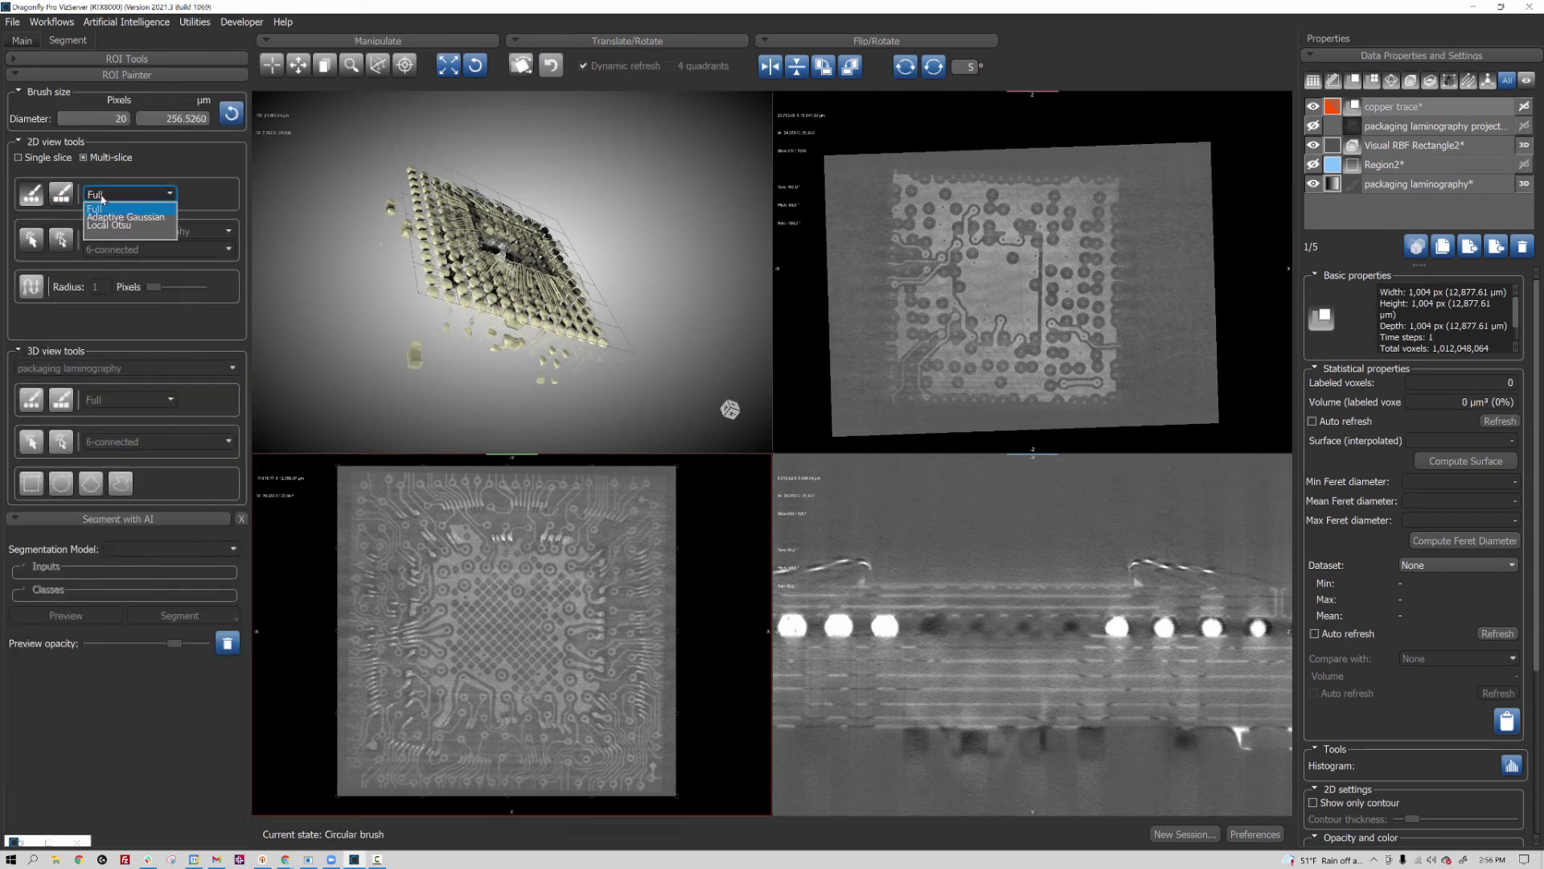
{"action": "left_click", "coordinate": [97, 225]}
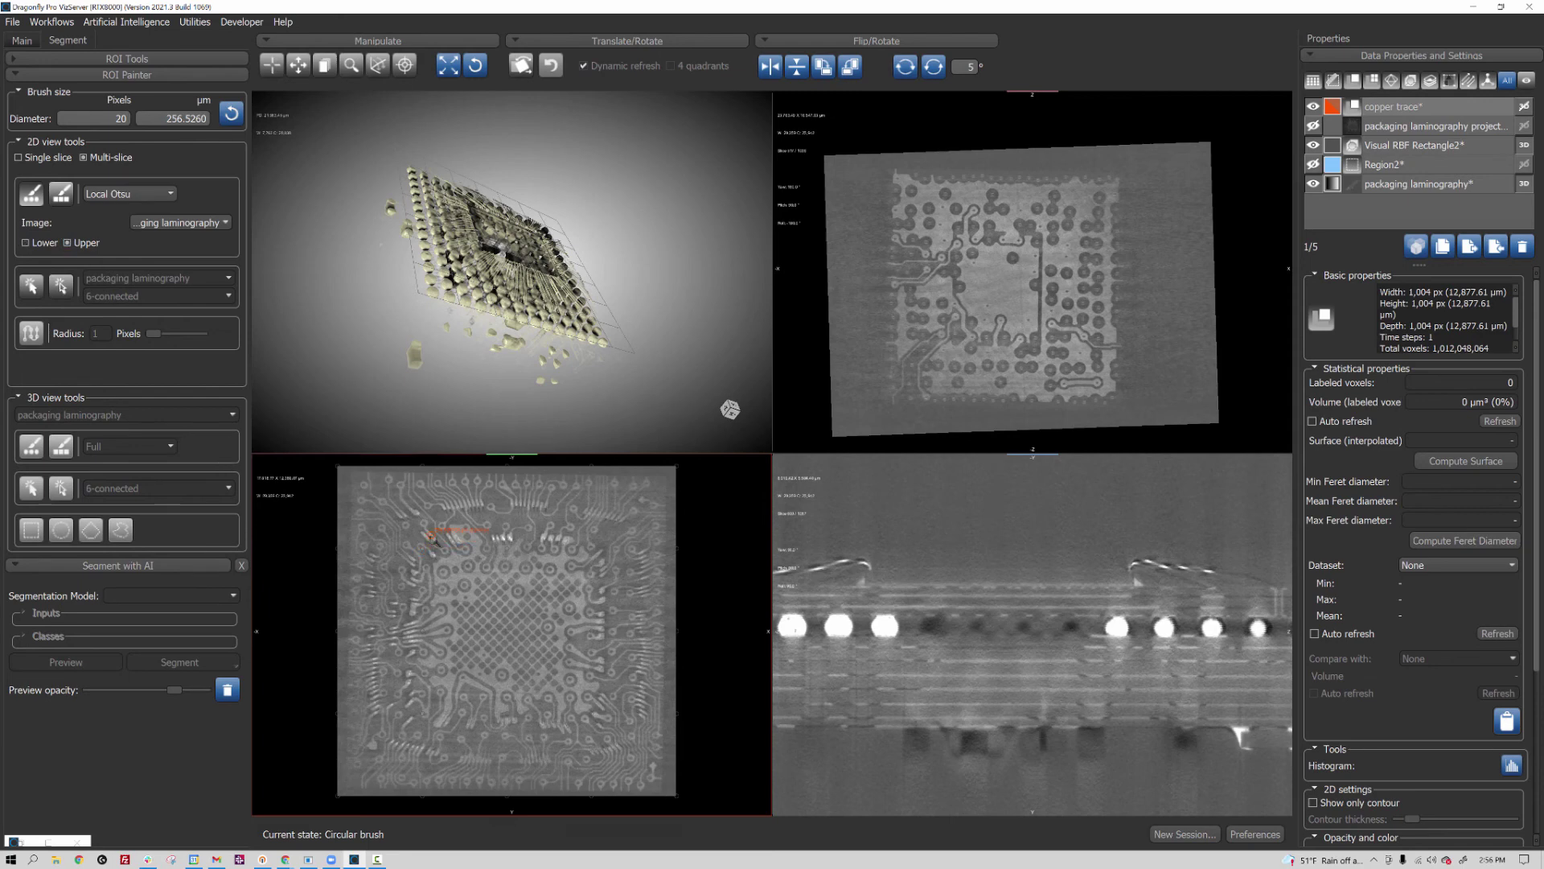
- Paint two copper trace areas in the lower-left slice into the copper trace ROI
{"action": "scroll", "coordinate": [420, 548], "scroll_direction": "up", "scroll_amount": 3}
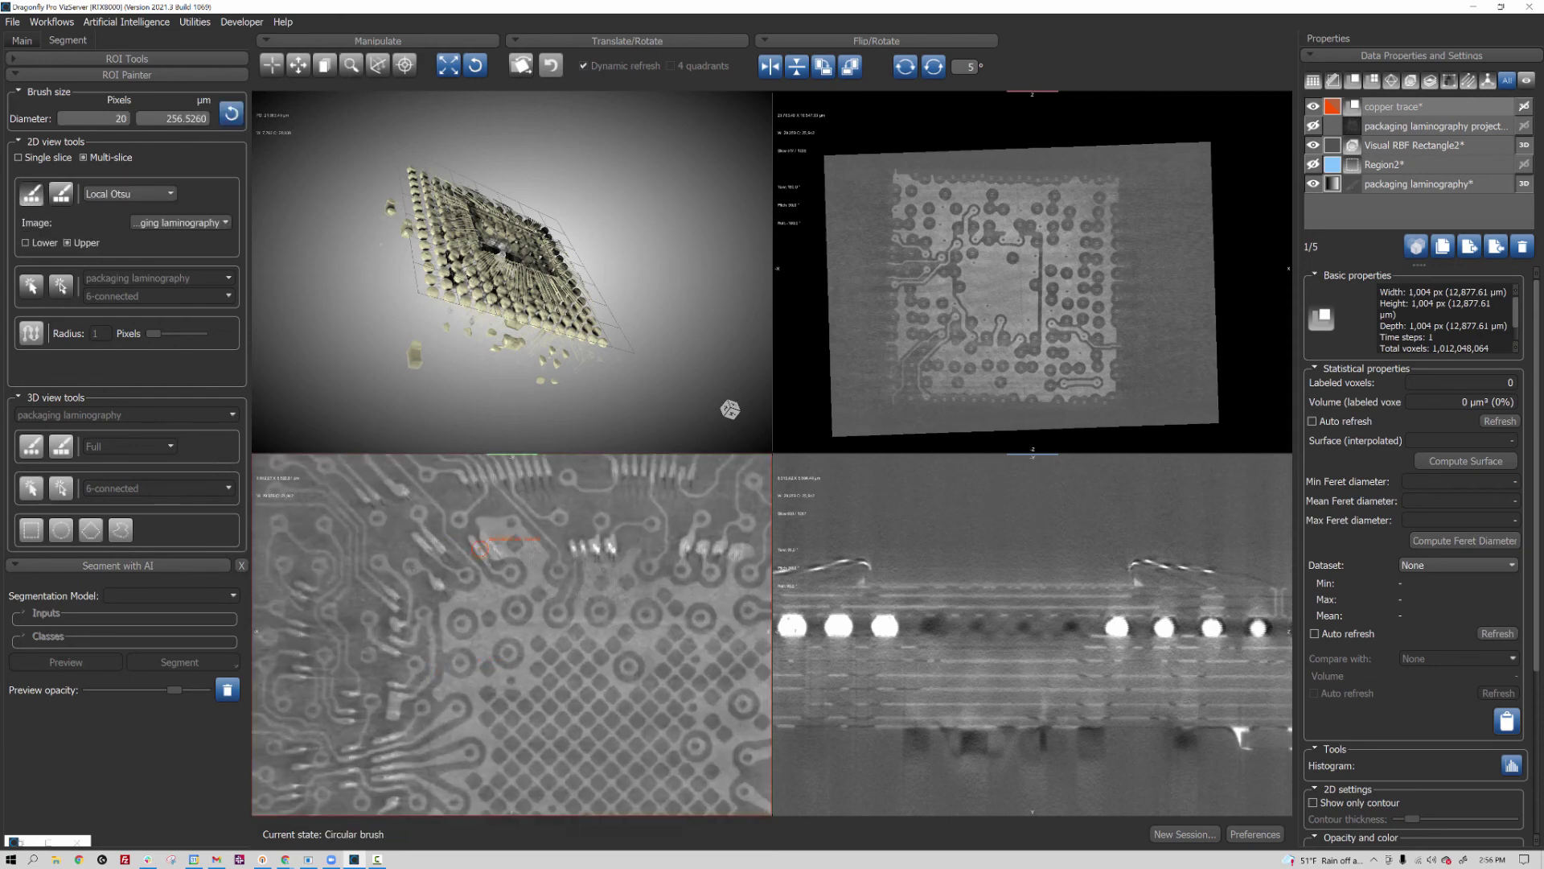
{"action": "key", "text": "ctrl"}
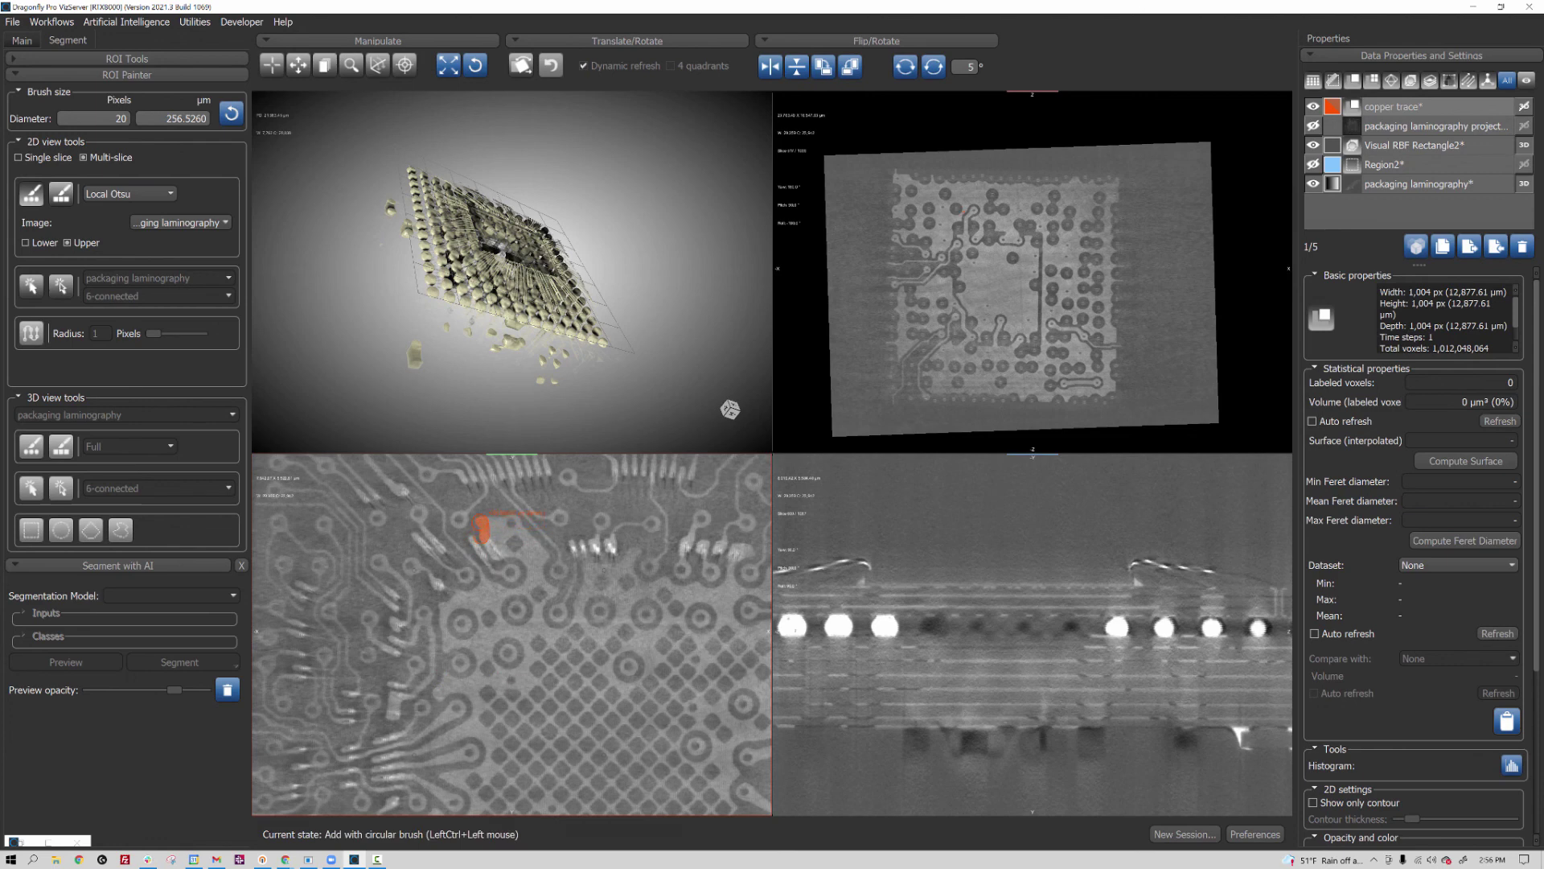
{"action": "left_click_drag", "start_coordinate": [485, 527], "coordinate": [500, 524], "text": "ctrl"}
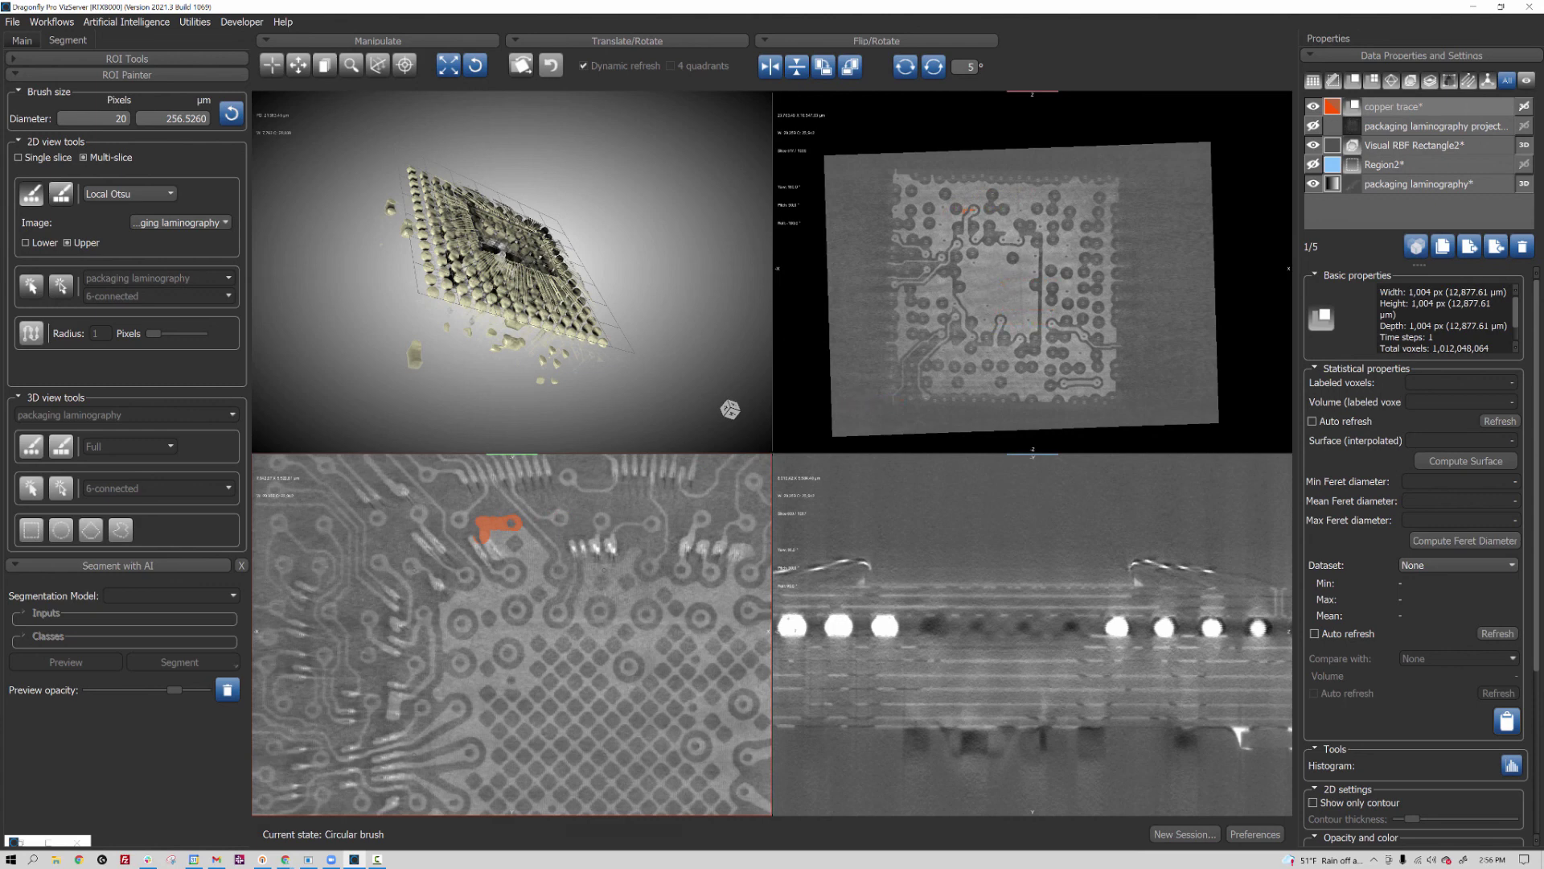
{"action": "key", "text": "ctrl"}
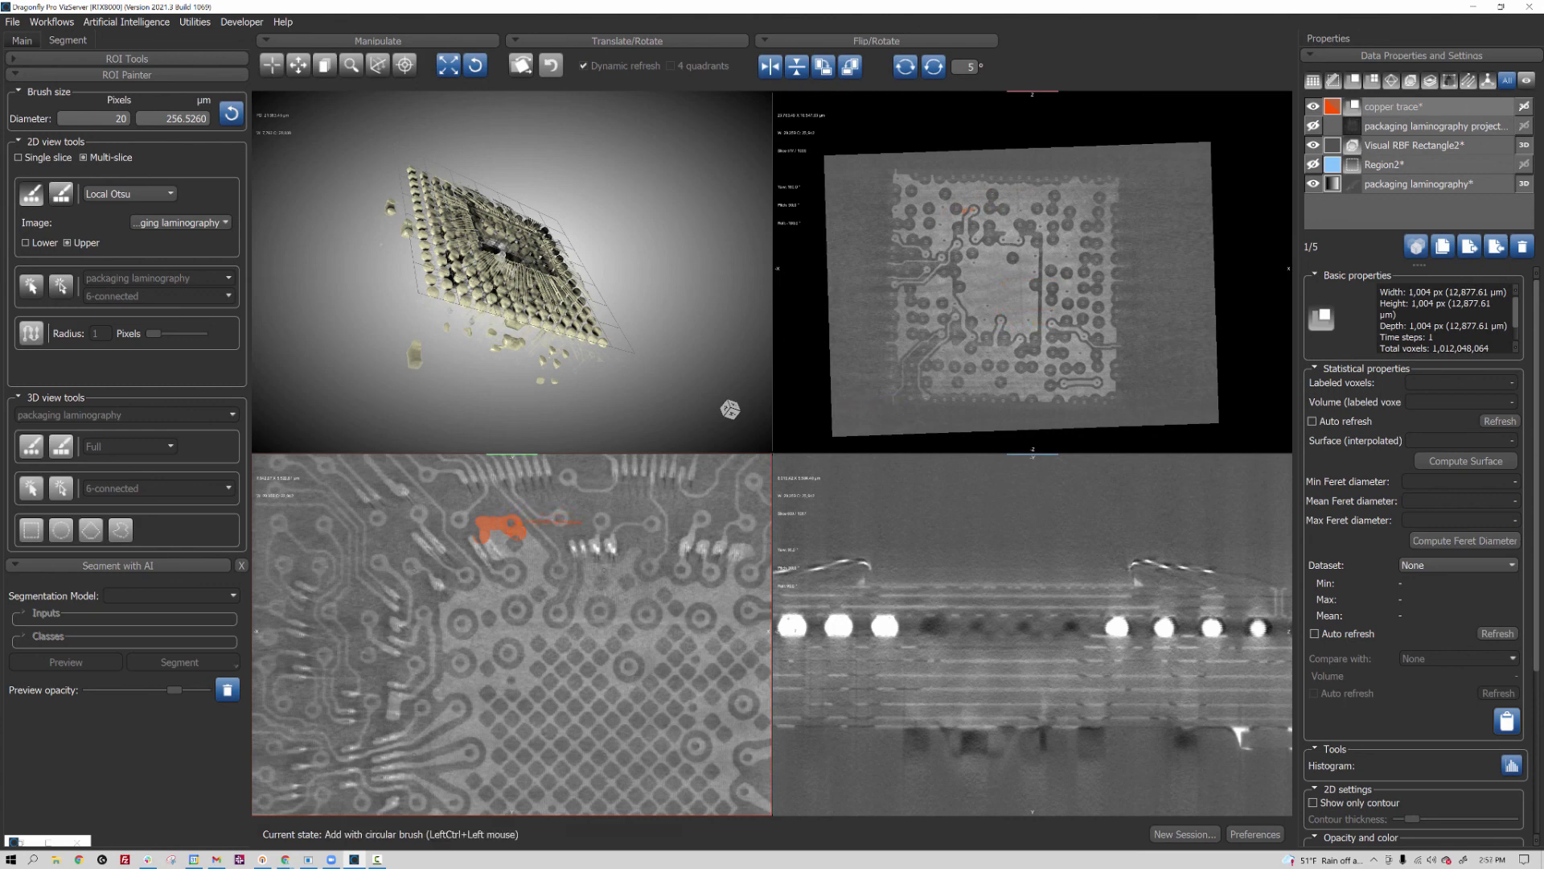
{"action": "left_click_drag", "start_coordinate": [521, 535], "coordinate": [533, 545], "text": "ctrl"}
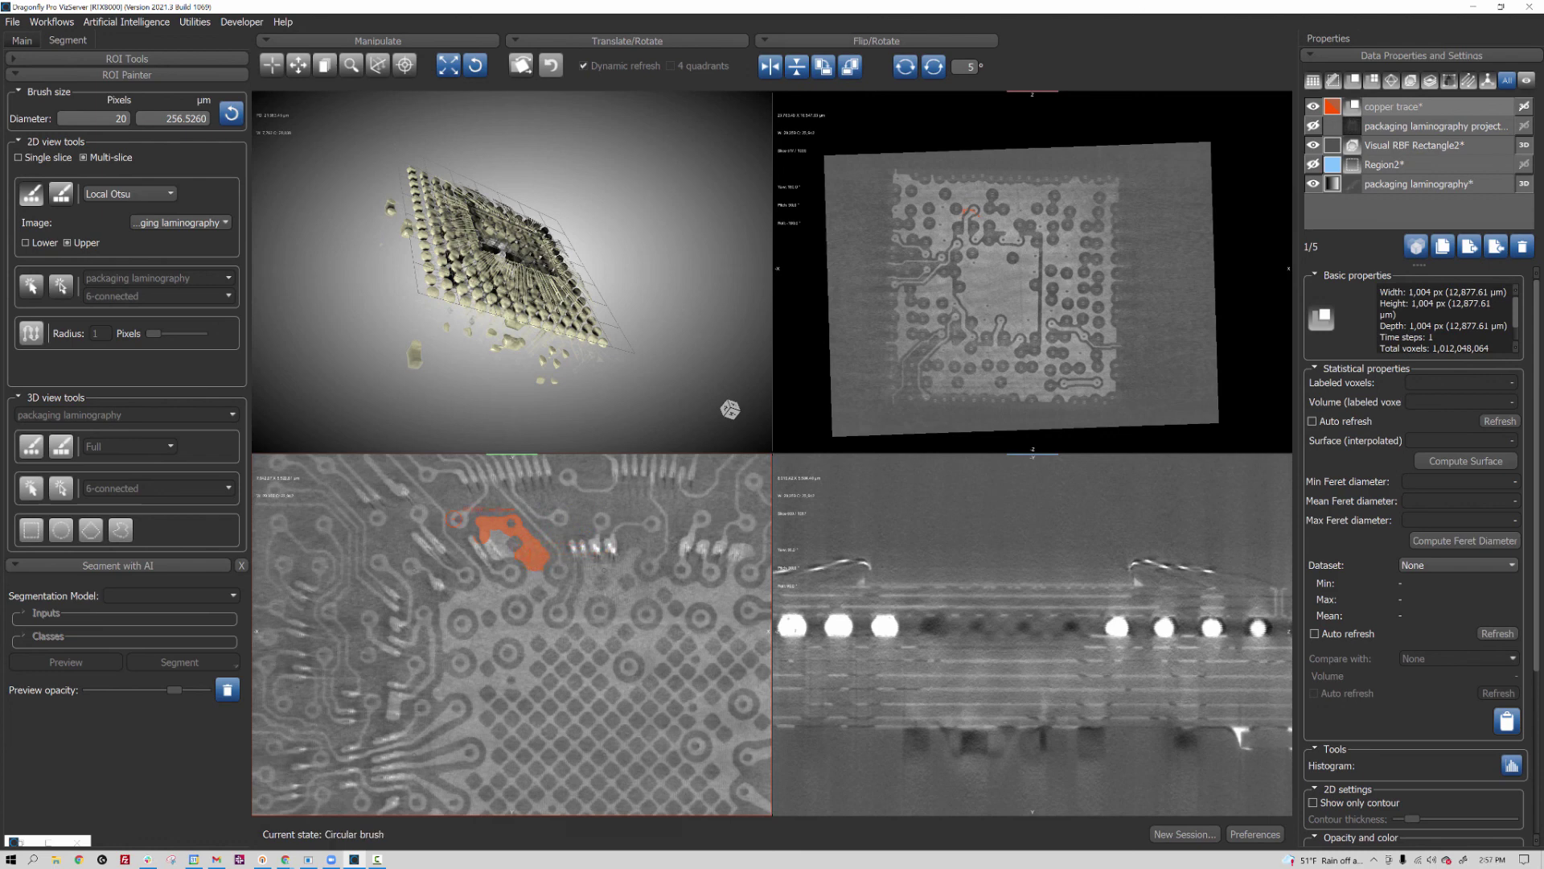
{"action": "key", "text": "ctrl"}
{"action": "left_click", "coordinate": [1414, 146]}
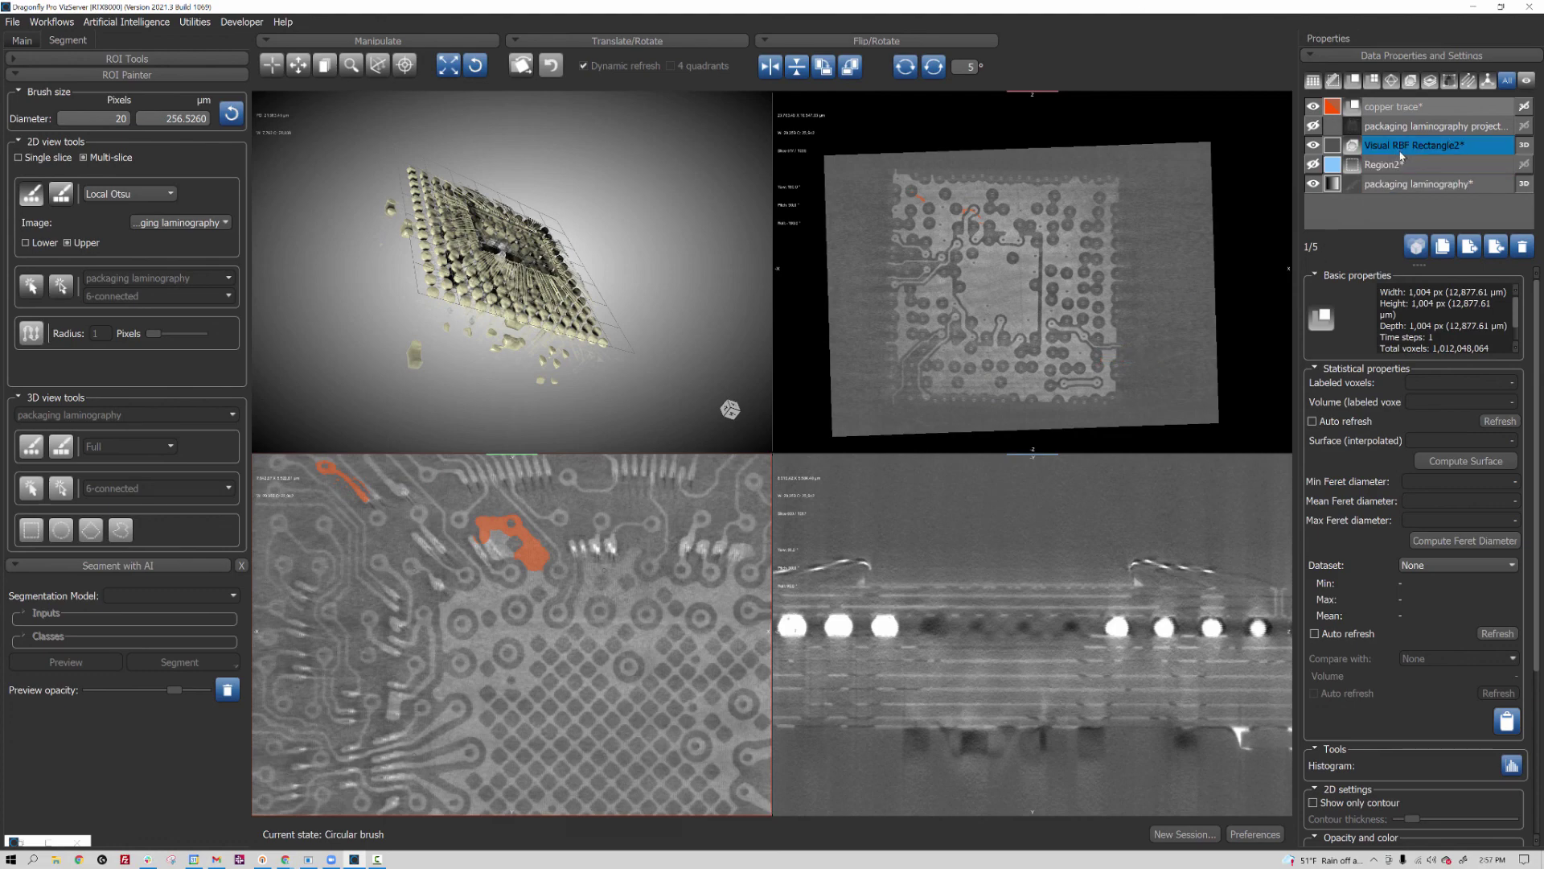